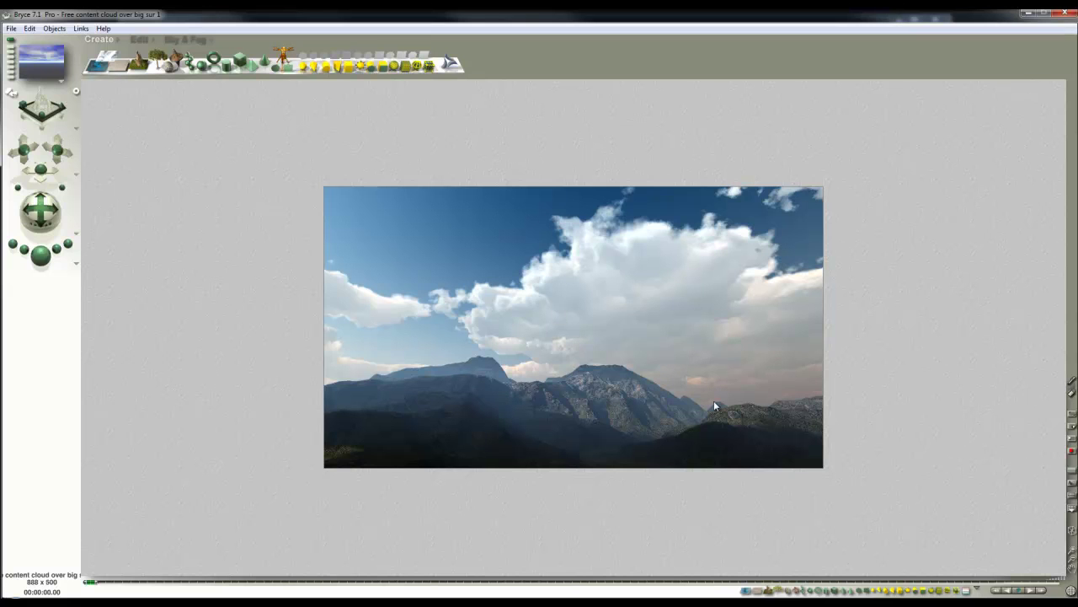
- Select the terrain and apply the Barrenmountain preset from Shared mats in the Materials Lab
{"action": "left_click", "coordinate": [736, 390]}
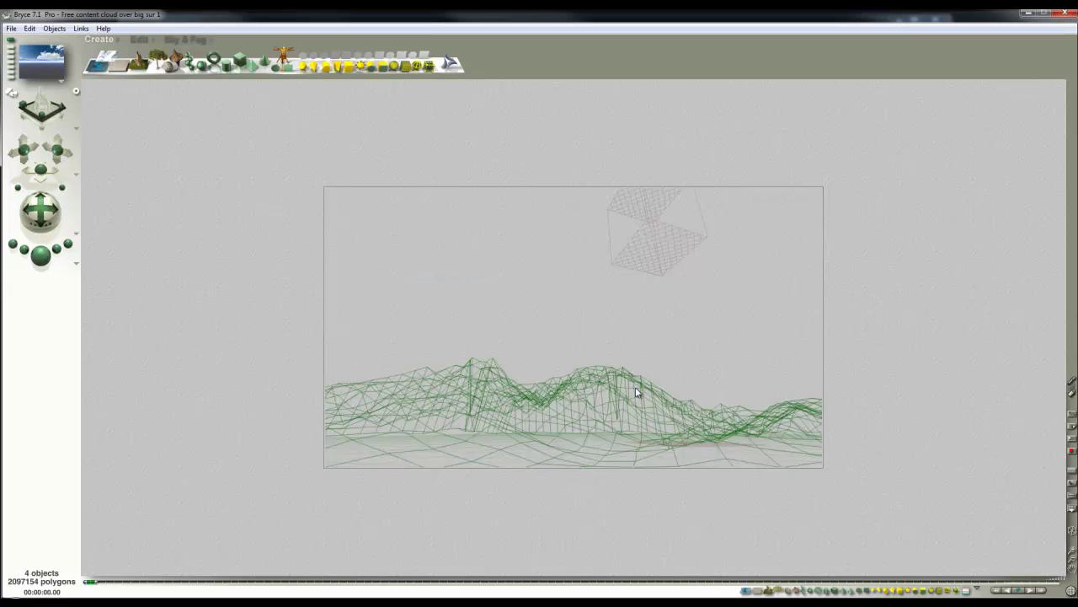
{"action": "left_click", "coordinate": [635, 387]}
{"action": "left_click", "coordinate": [640, 392]}
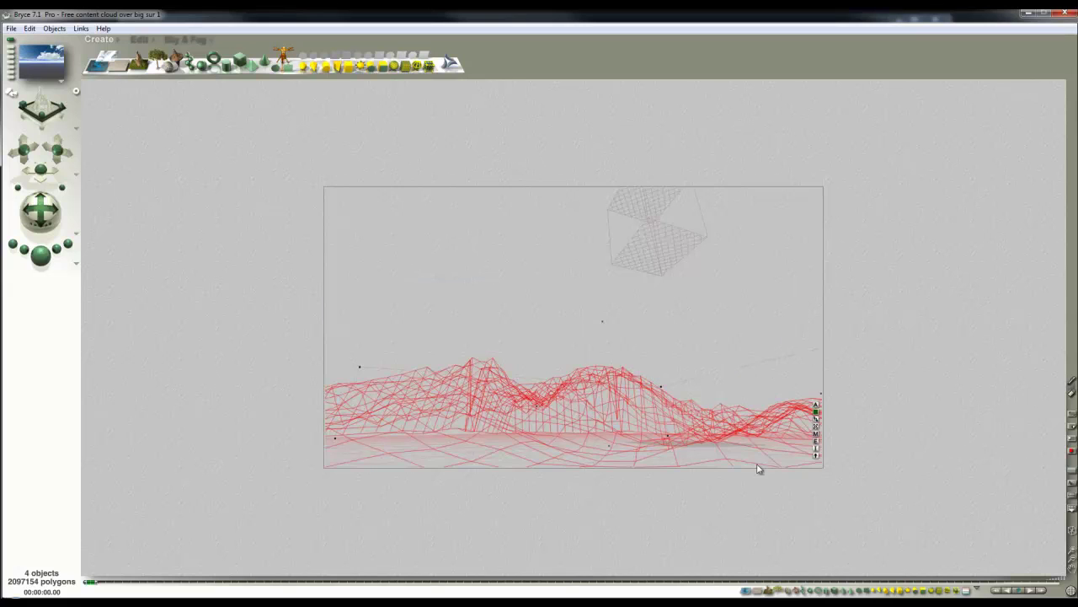
{"action": "left_click", "coordinate": [816, 436]}
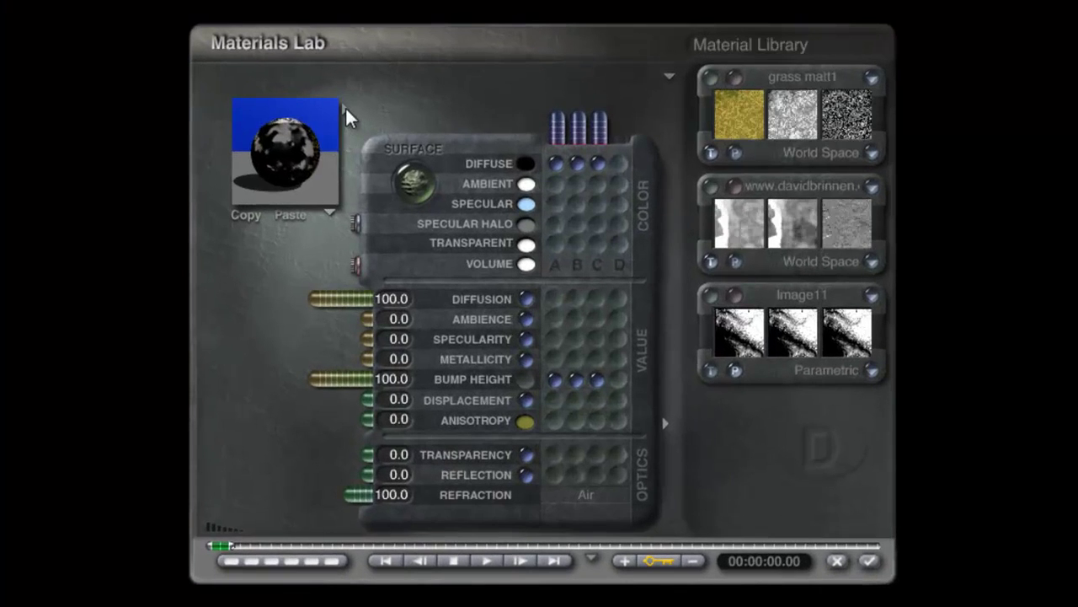
{"action": "left_click", "coordinate": [345, 106]}
{"action": "left_click", "coordinate": [232, 278]}
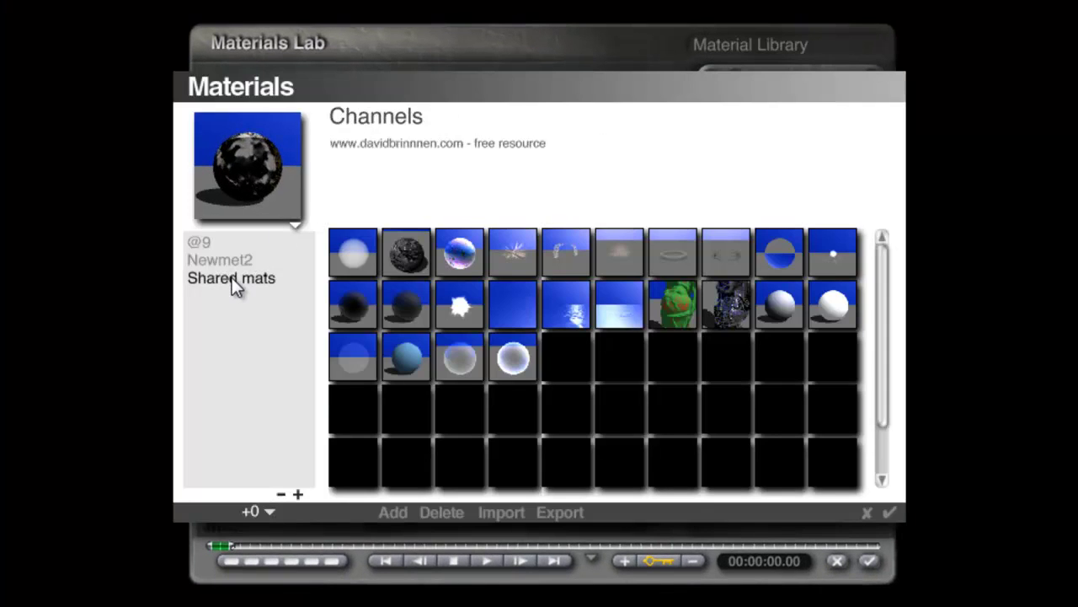
{"action": "left_click", "coordinate": [556, 264]}
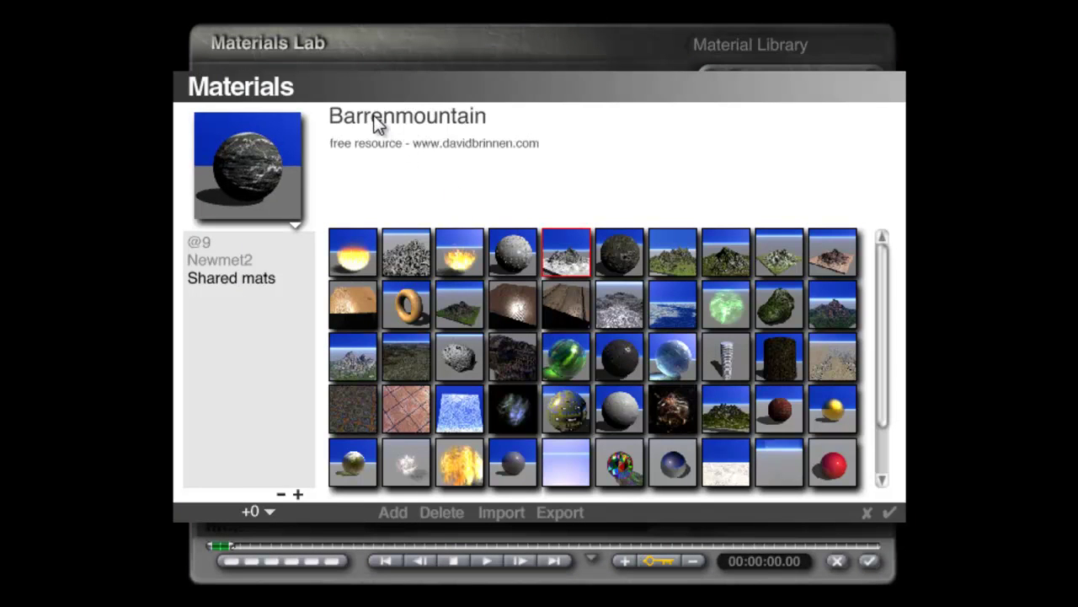
{"action": "left_click", "coordinate": [892, 513]}
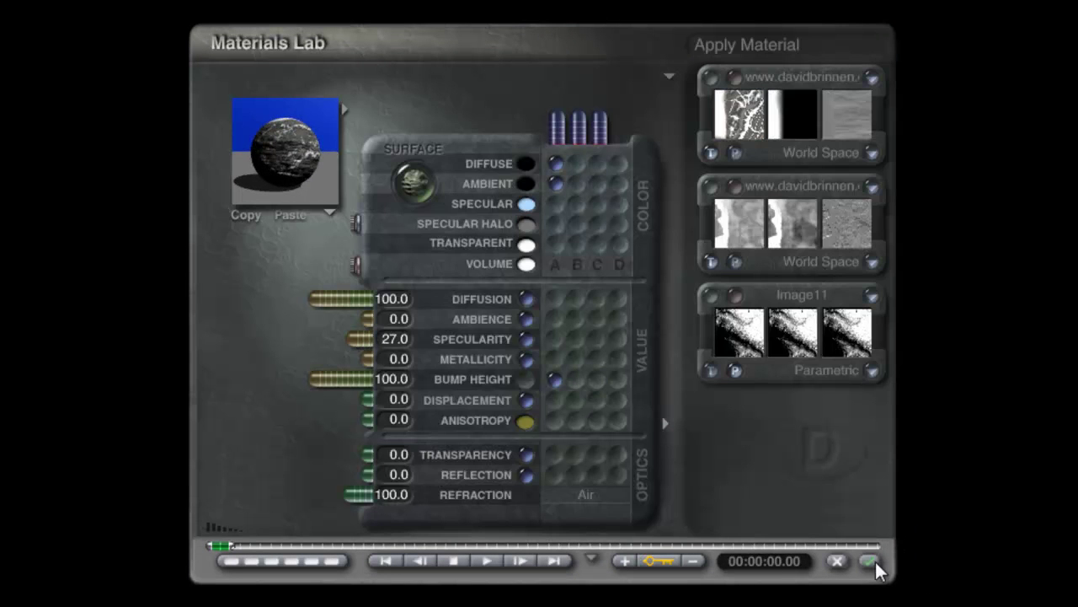
- Shrink the texture scale from 43.7% to 22.7% and set Bump Height to 400
{"action": "left_click", "coordinate": [871, 562]}
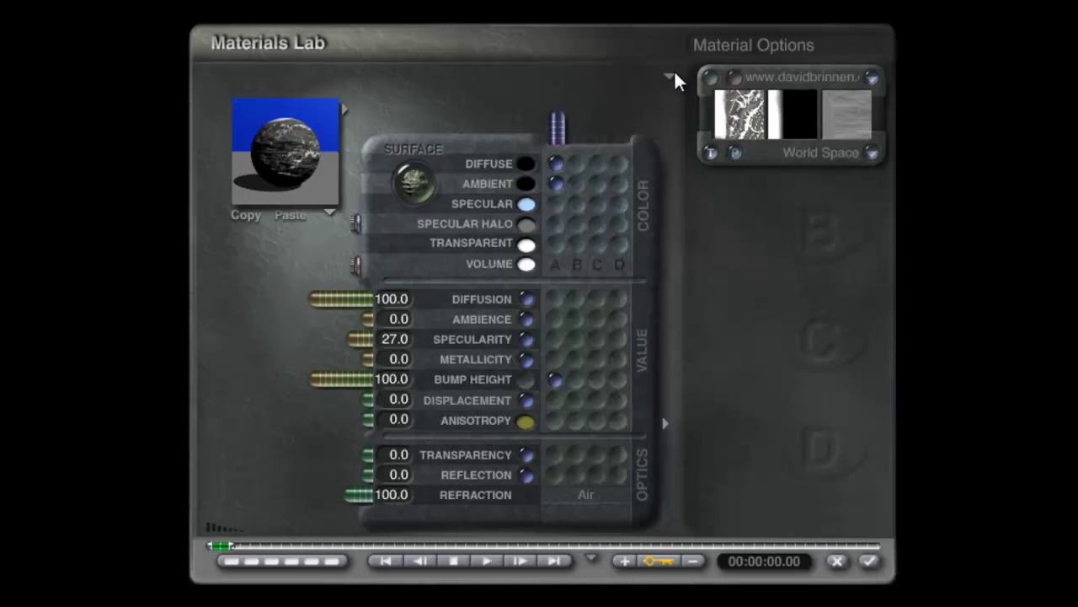
{"action": "left_click", "coordinate": [710, 78]}
{"action": "left_click_drag", "start_coordinate": [745, 145], "coordinate": [701, 145]}
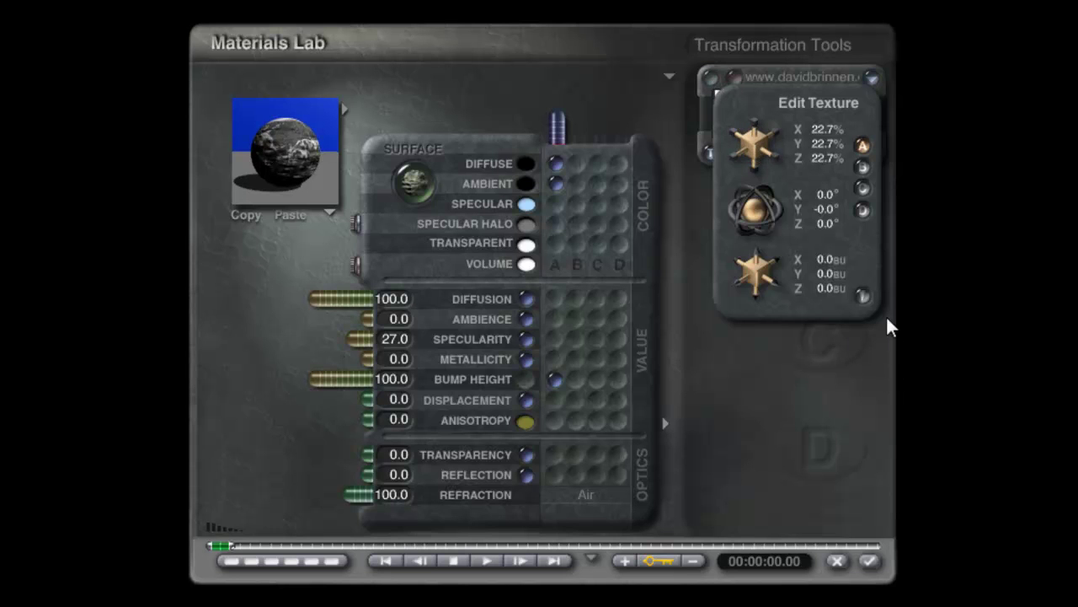
{"action": "left_click", "coordinate": [392, 380]}
{"action": "type", "text": "400"}
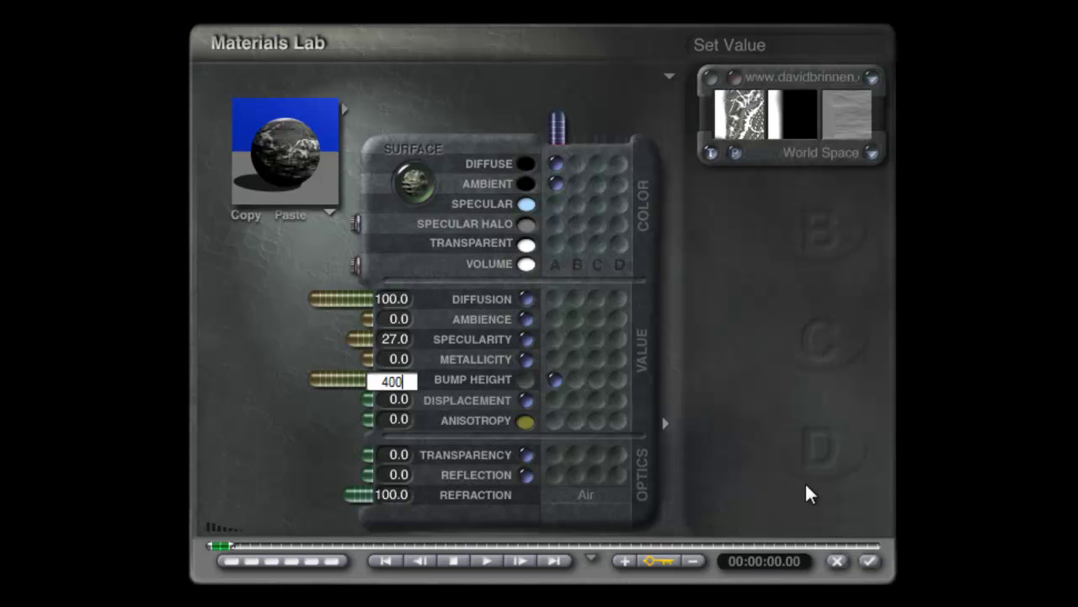
{"action": "key", "text": "Return"}
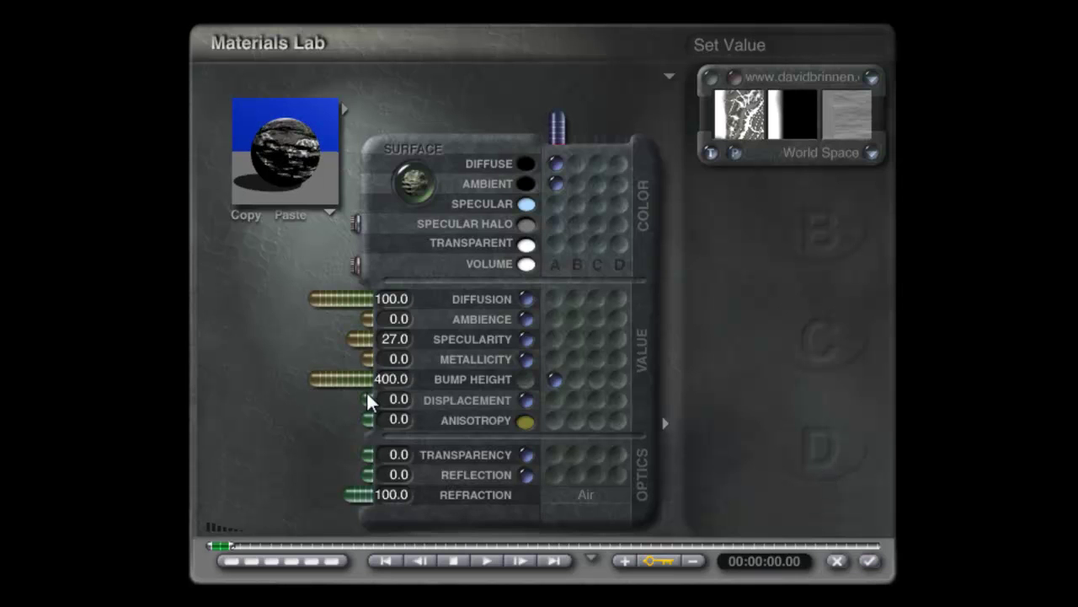
{"action": "left_click", "coordinate": [870, 562]}
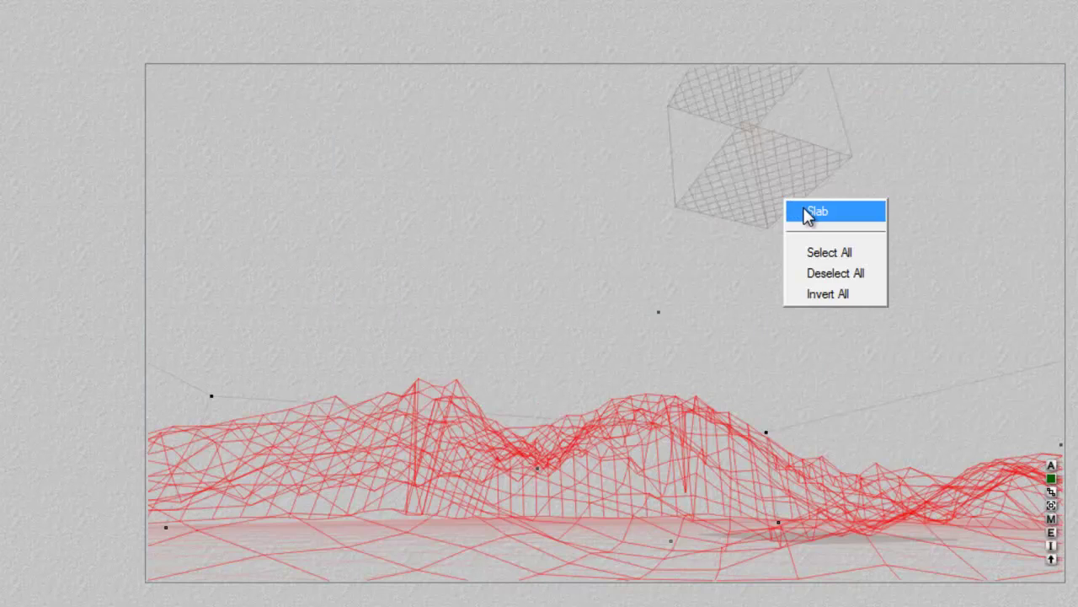
- Select the cloud Slab and tick Hidden in its object attributes
{"action": "left_click", "coordinate": [806, 212]}
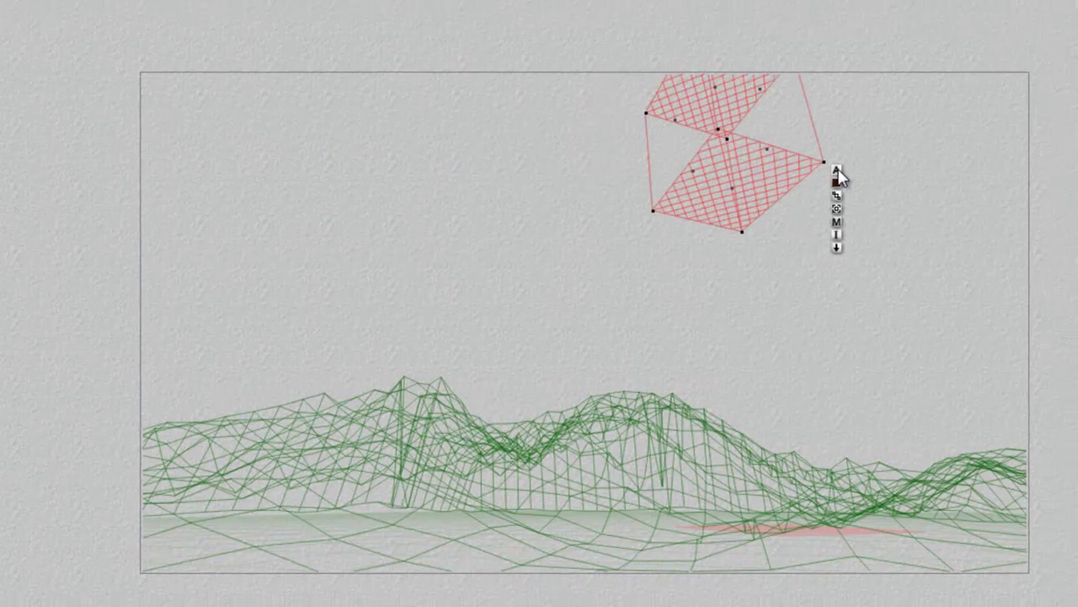
{"action": "left_click", "coordinate": [837, 170]}
{"action": "left_click", "coordinate": [932, 278]}
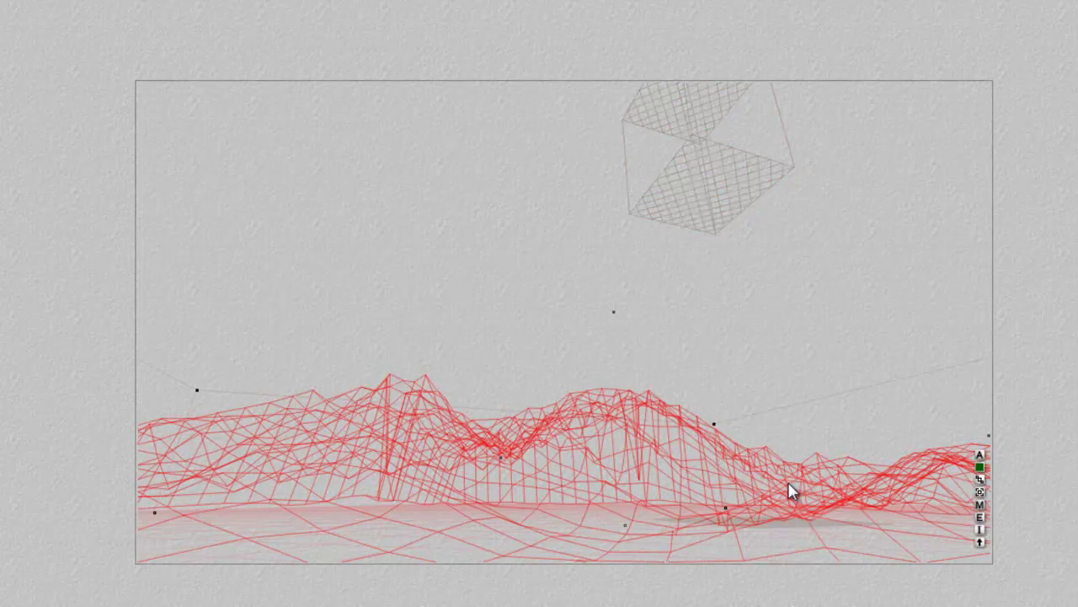
- Change the terrain grid resolution to 512 - ultra-fine in the Terrain Editor
{"action": "left_click", "coordinate": [980, 517]}
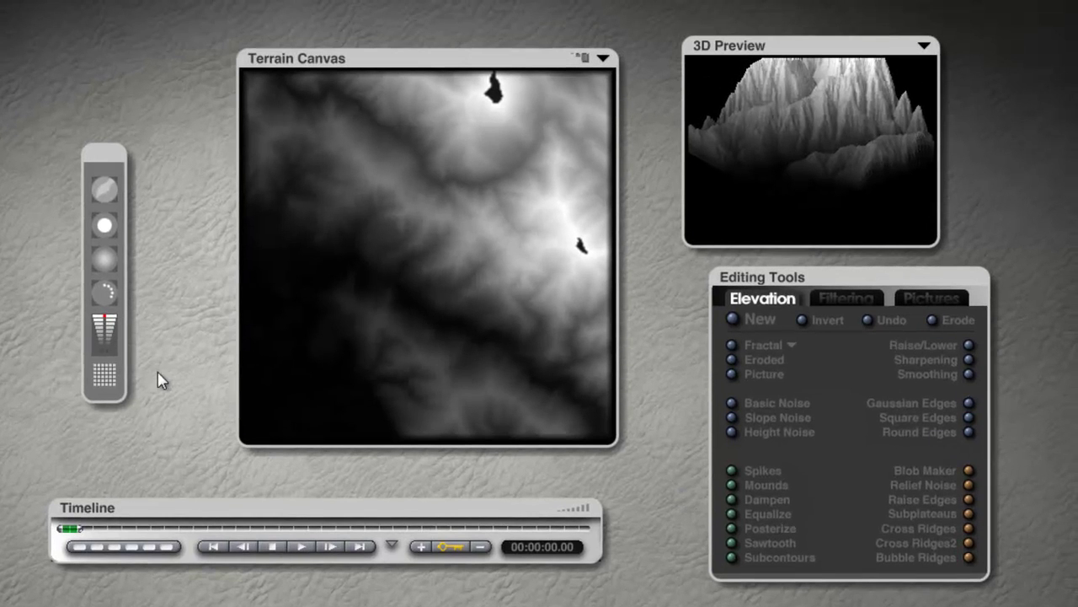
{"action": "left_click", "coordinate": [102, 377]}
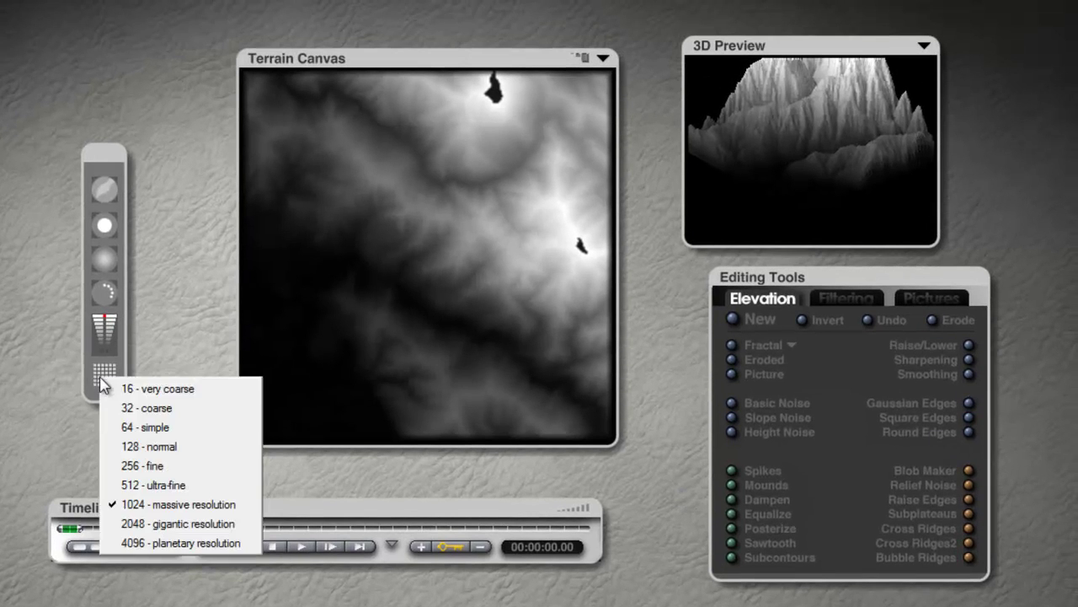
{"action": "left_click", "coordinate": [156, 486]}
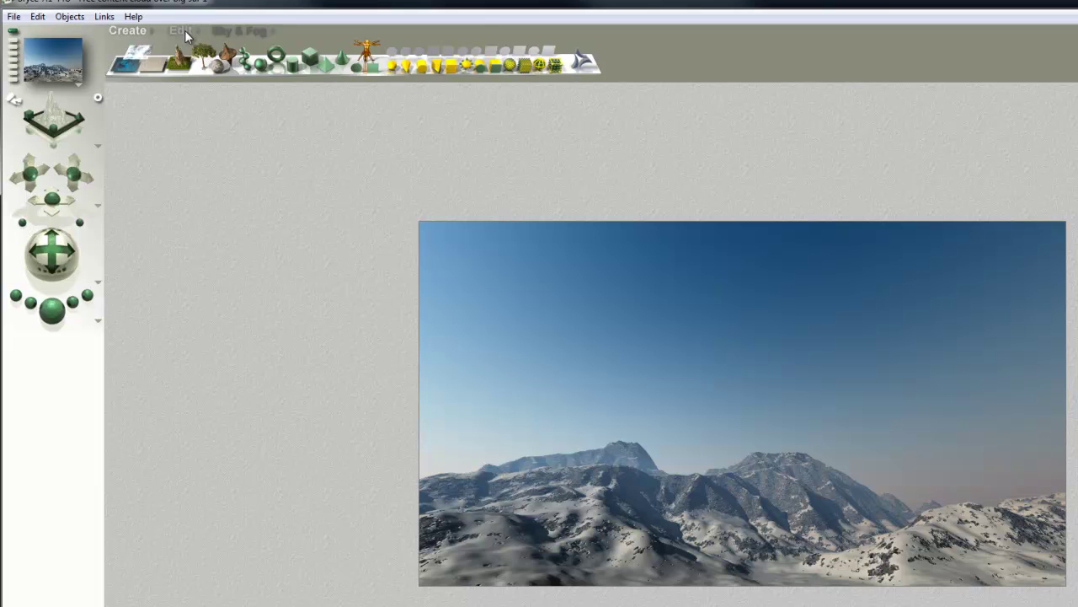
- Apply a clear blue sky preset from Sky & Fog and render the snowy mountains
{"action": "left_click", "coordinate": [233, 34]}
{"action": "left_click_drag", "start_coordinate": [247, 56], "coordinate": [230, 55]}
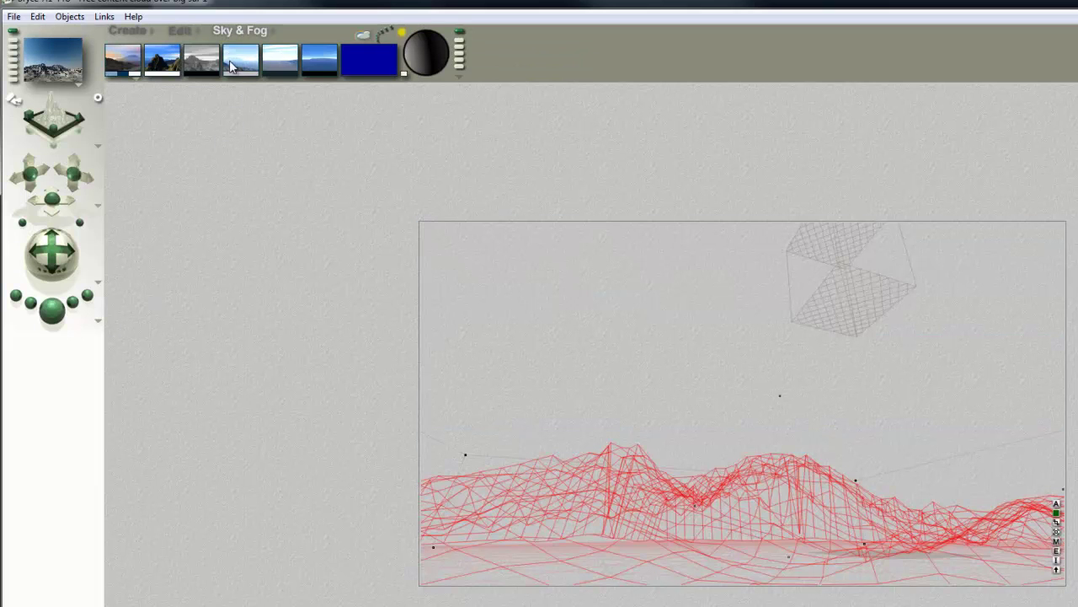
{"action": "left_click", "coordinate": [51, 310]}
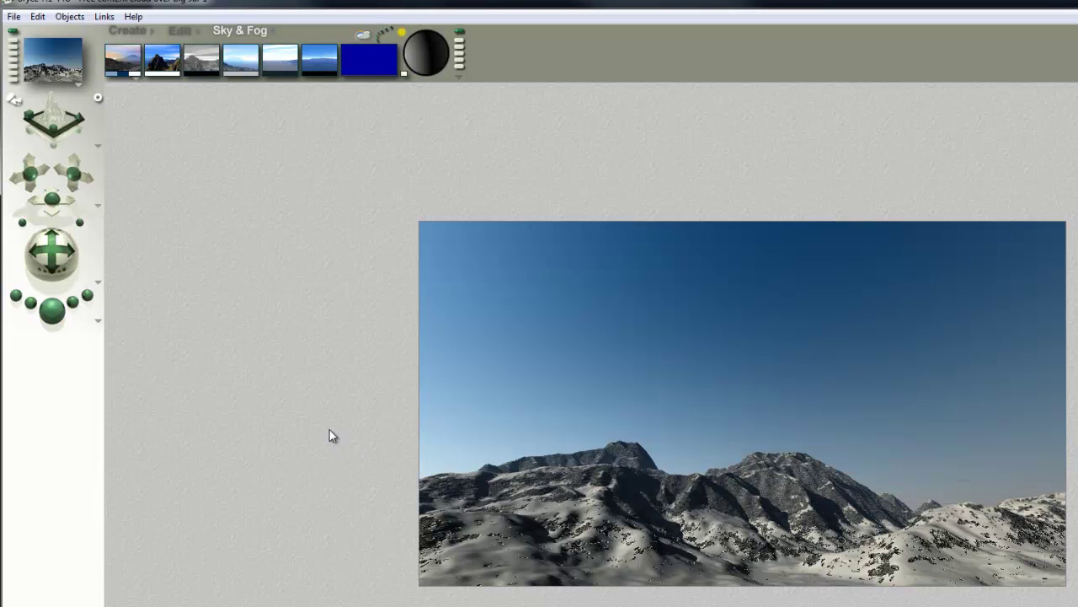
- Set Premium anti-aliasing, True Ambience, TA Scattering Correction and Maximum Ray Depth 4 in Render Options
{"action": "left_click", "coordinate": [100, 325]}
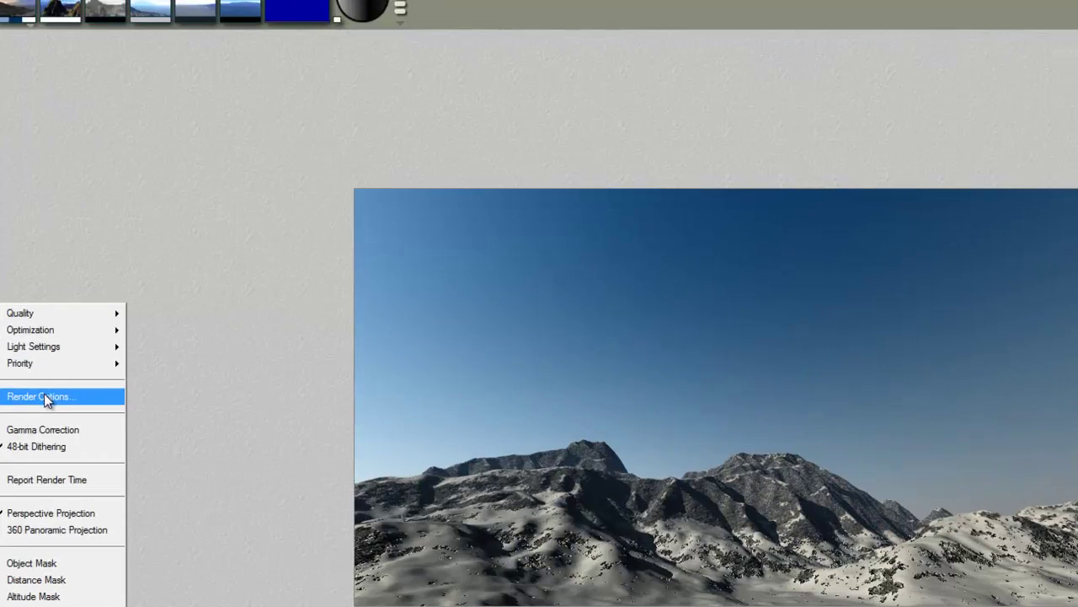
{"action": "left_click", "coordinate": [152, 403]}
{"action": "left_click", "coordinate": [99, 200]}
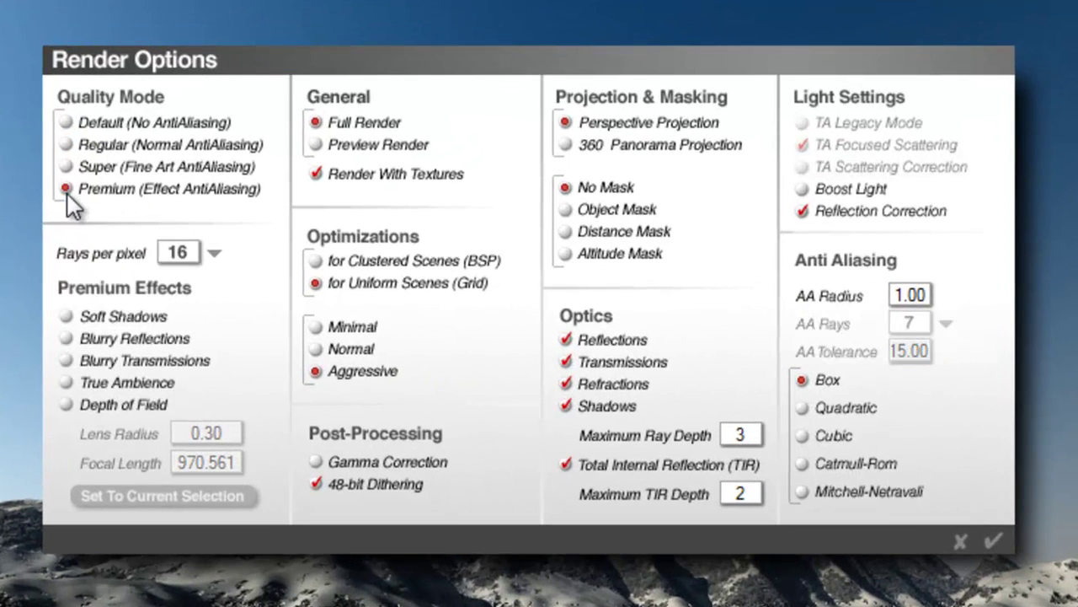
{"action": "left_click", "coordinate": [67, 382]}
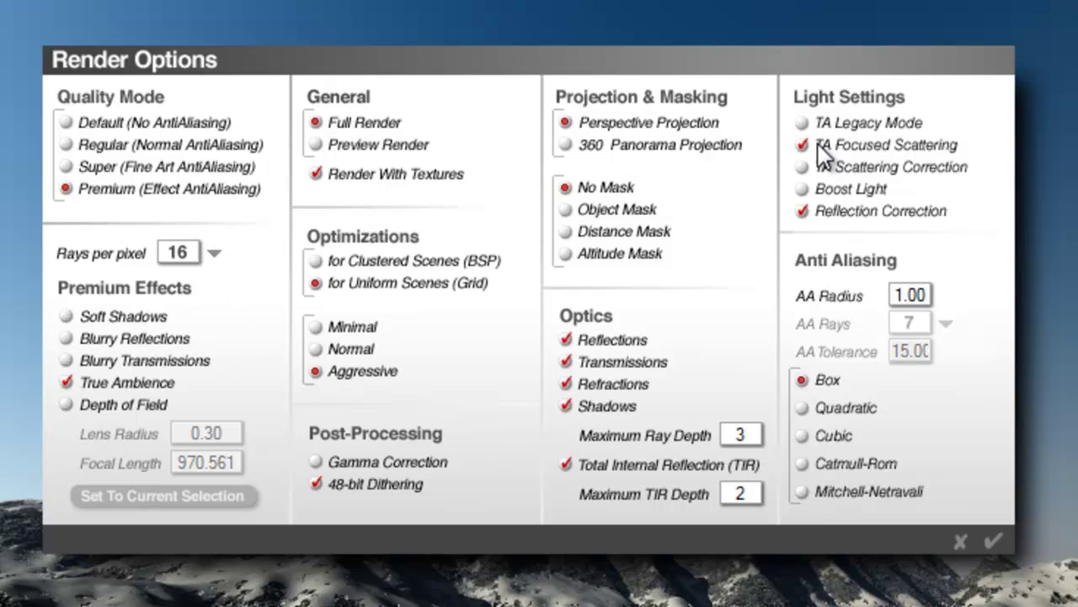
{"action": "left_click", "coordinate": [811, 168]}
{"action": "type", "text": "4"}
{"action": "left_click", "coordinate": [997, 542]}
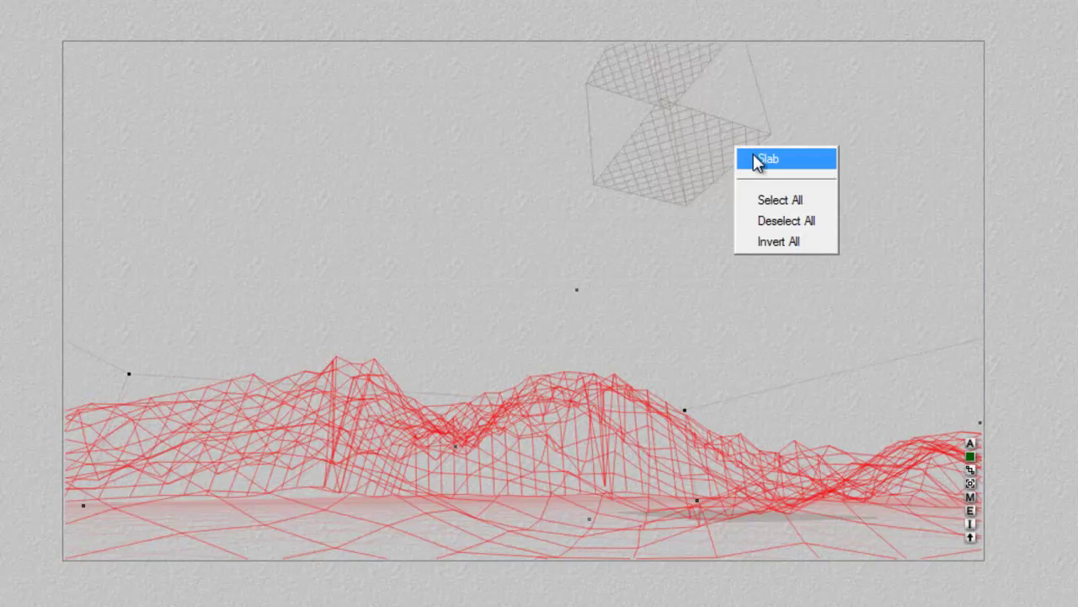
- Uncheck Hidden and Locked in the cloud Slab's attributes
{"action": "left_click", "coordinate": [753, 157]}
{"action": "left_click", "coordinate": [785, 145]}
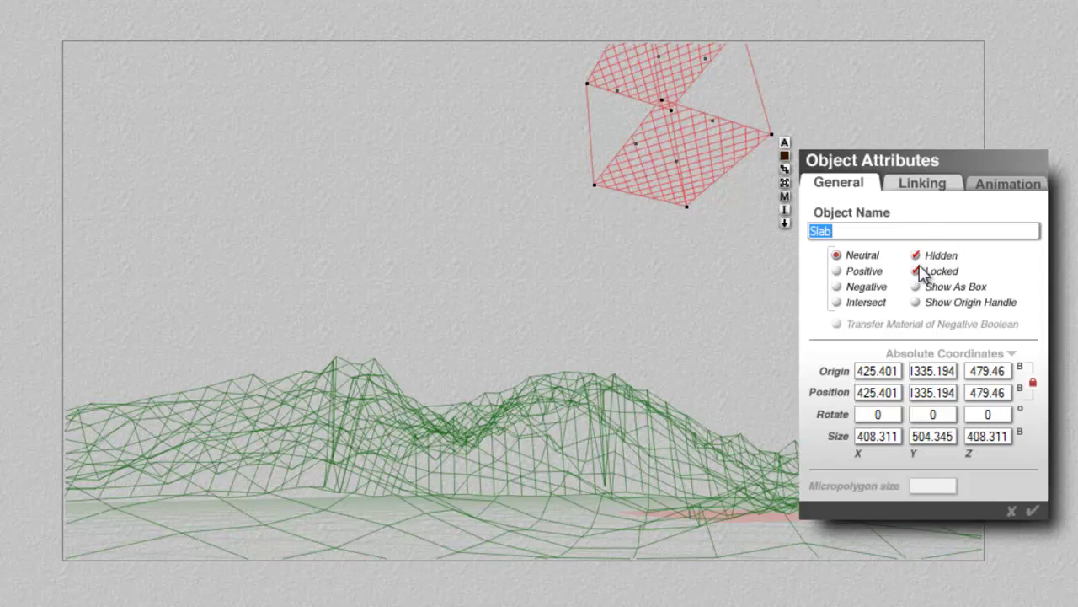
{"action": "left_click", "coordinate": [916, 271]}
{"action": "left_click", "coordinate": [916, 255]}
{"action": "left_click", "coordinate": [1033, 510]}
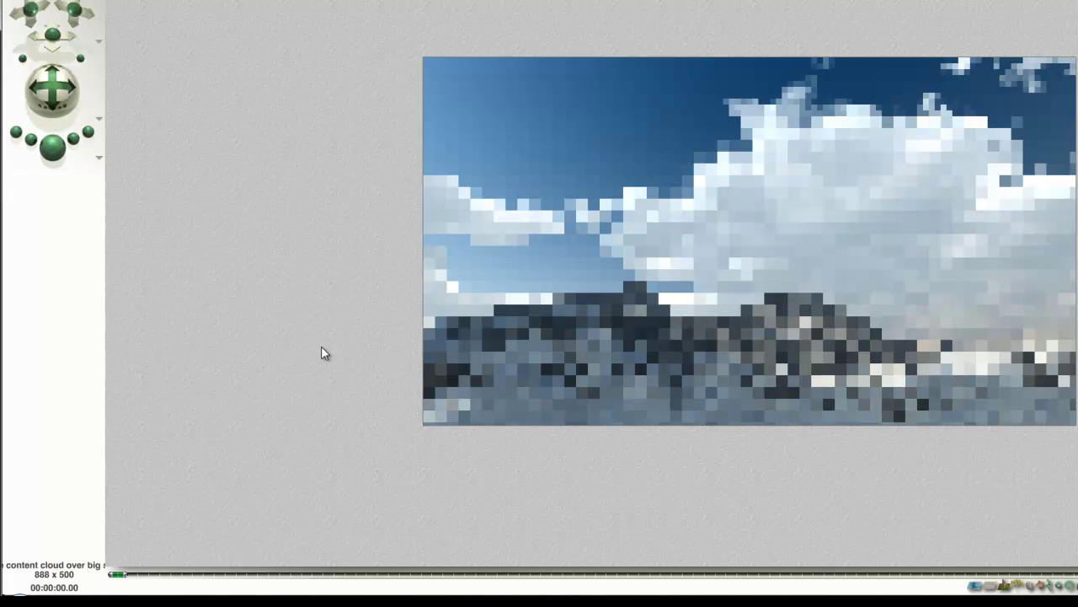
- Review the Render Options while the volumetric cloud render completes
{"action": "left_click", "coordinate": [99, 158]}
{"action": "left_click", "coordinate": [139, 238]}
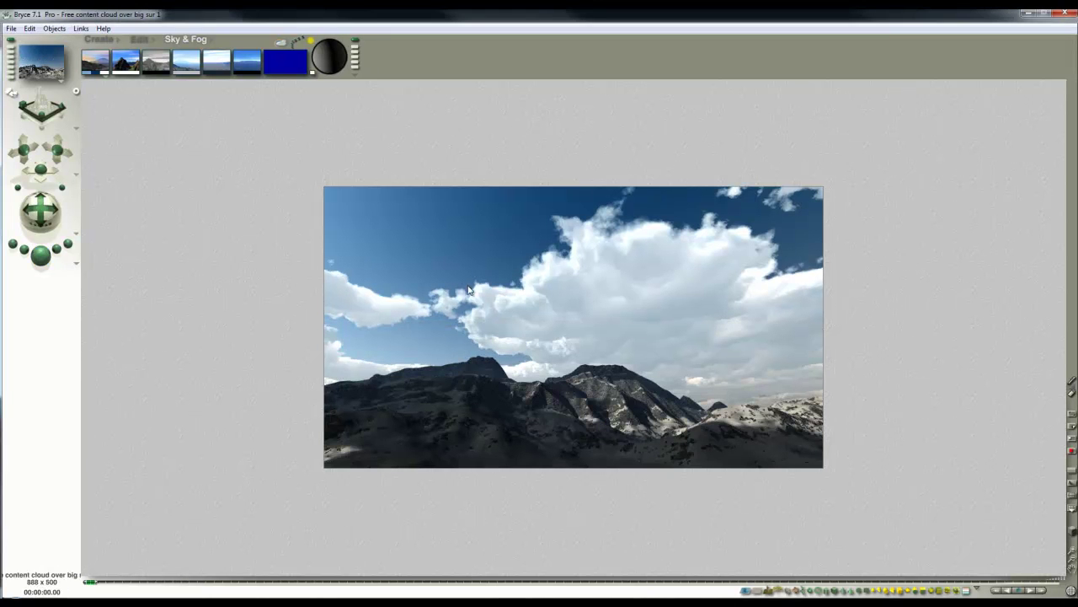
- Save the scene as 'Free content cloud over big sur 2'
{"action": "left_click", "coordinate": [12, 28]}
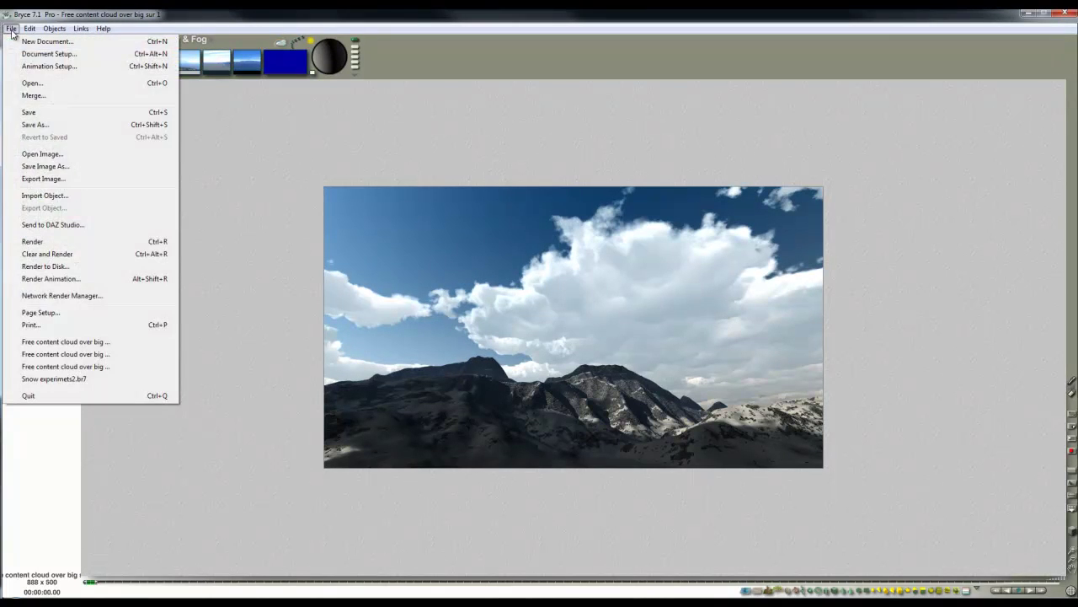
{"action": "left_click", "coordinate": [20, 125]}
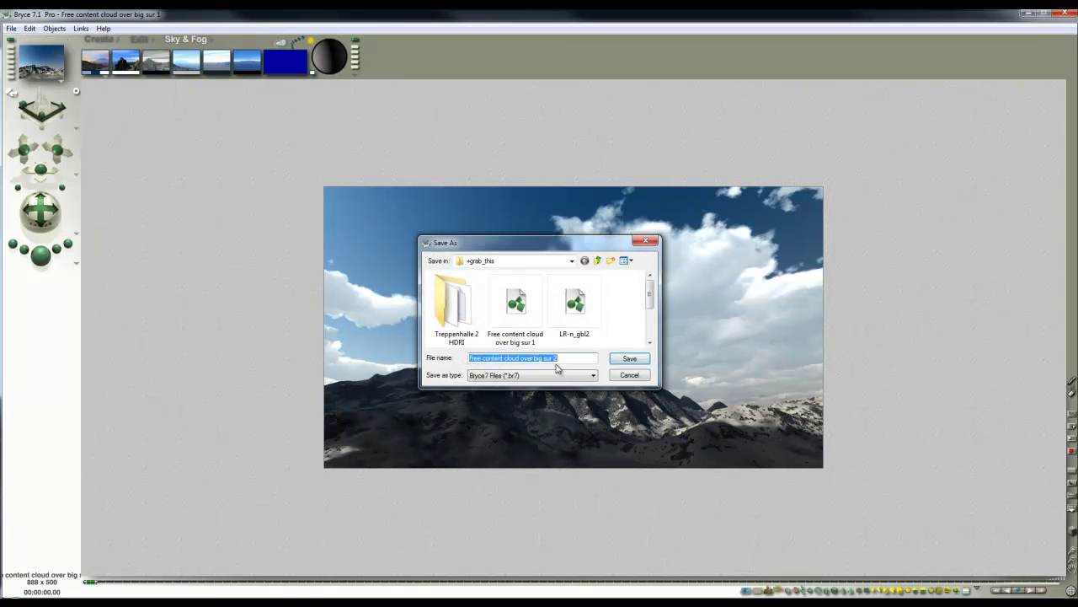
{"action": "left_click", "coordinate": [639, 362]}
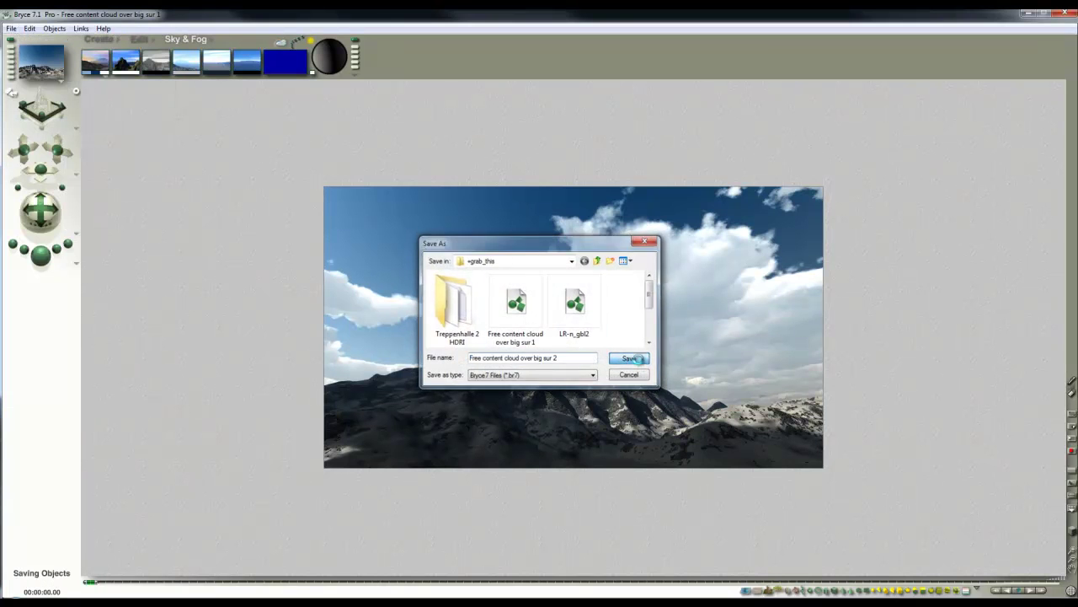
- Switch rendering to Object Mask mode with the terrain selected
{"action": "left_click", "coordinate": [77, 266]}
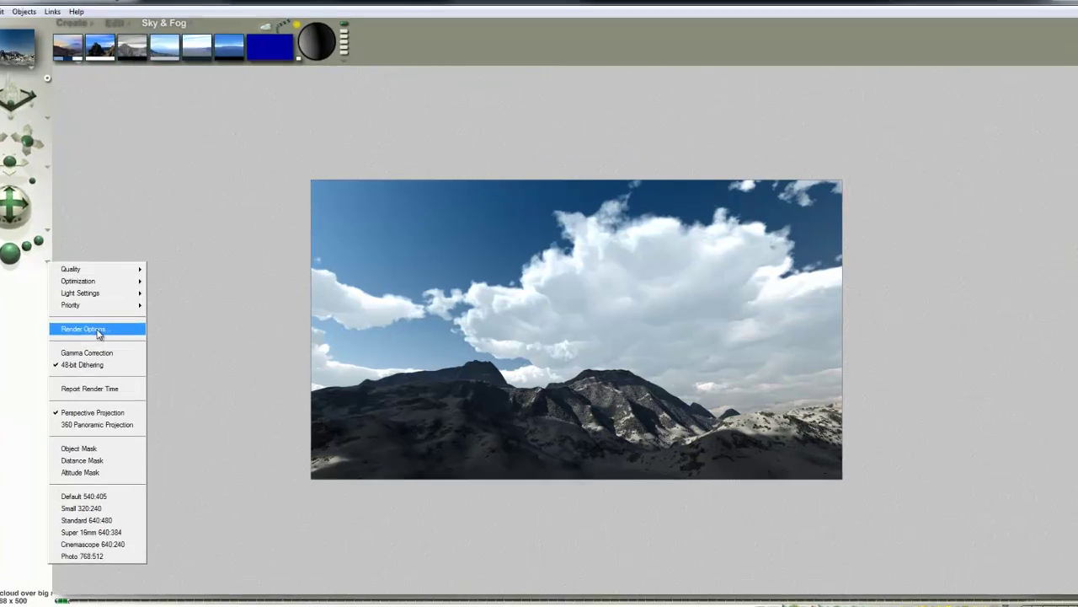
{"action": "left_click", "coordinate": [123, 327]}
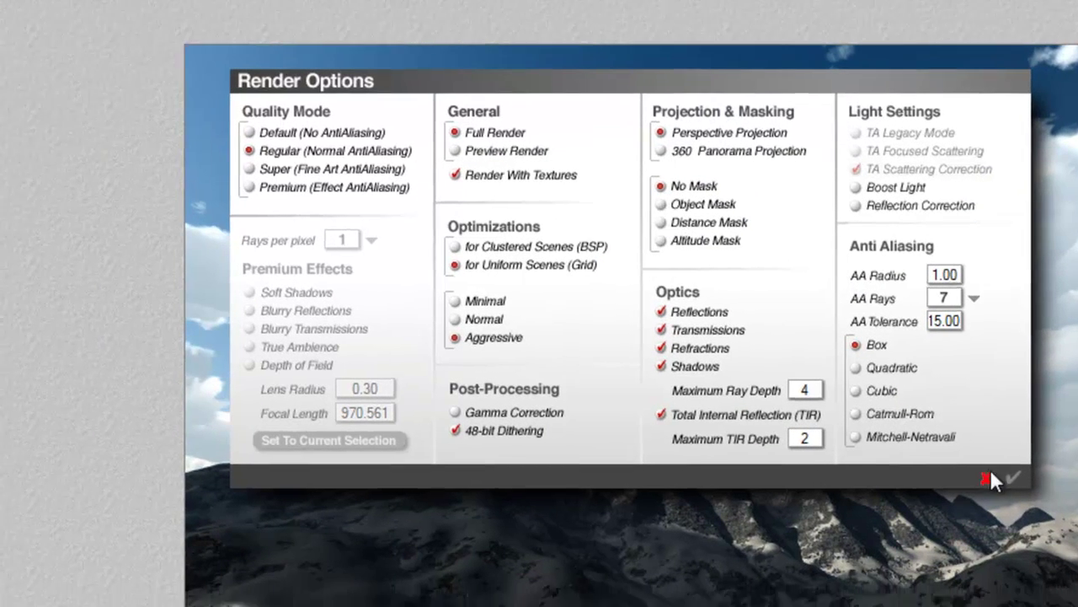
{"action": "left_click", "coordinate": [928, 498]}
{"action": "left_click", "coordinate": [166, 85]}
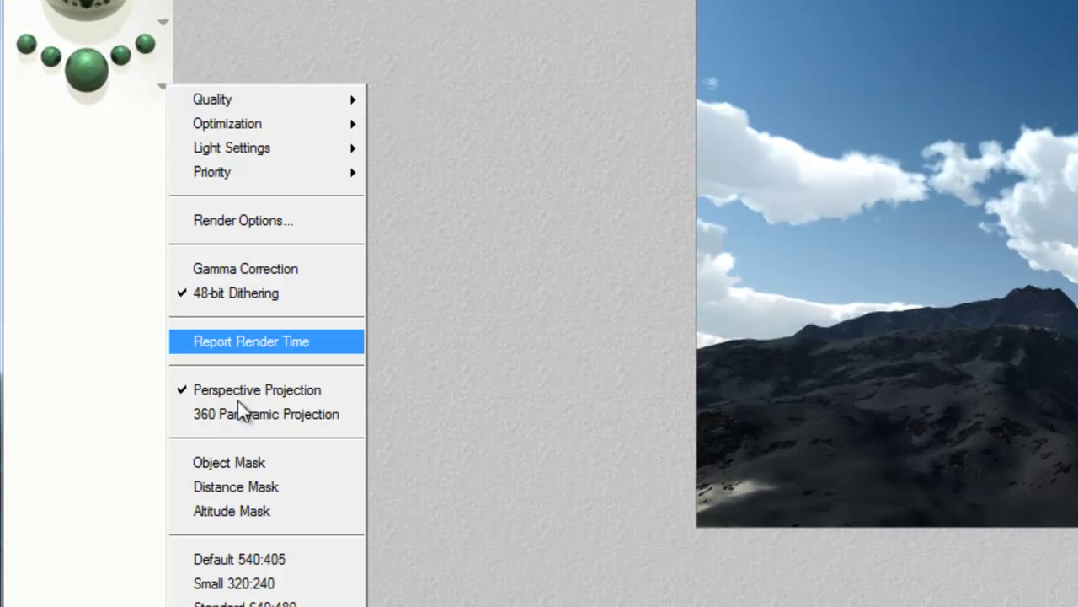
{"action": "left_click", "coordinate": [244, 462]}
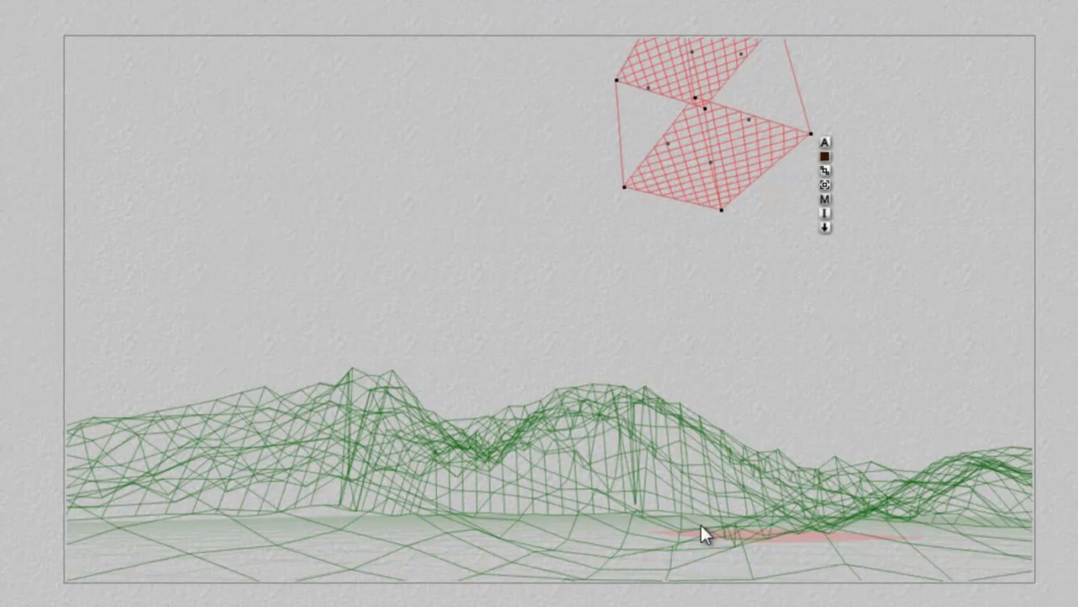
{"action": "left_click", "coordinate": [704, 470], "text": "ctrl"}
{"action": "left_click", "coordinate": [708, 475]}
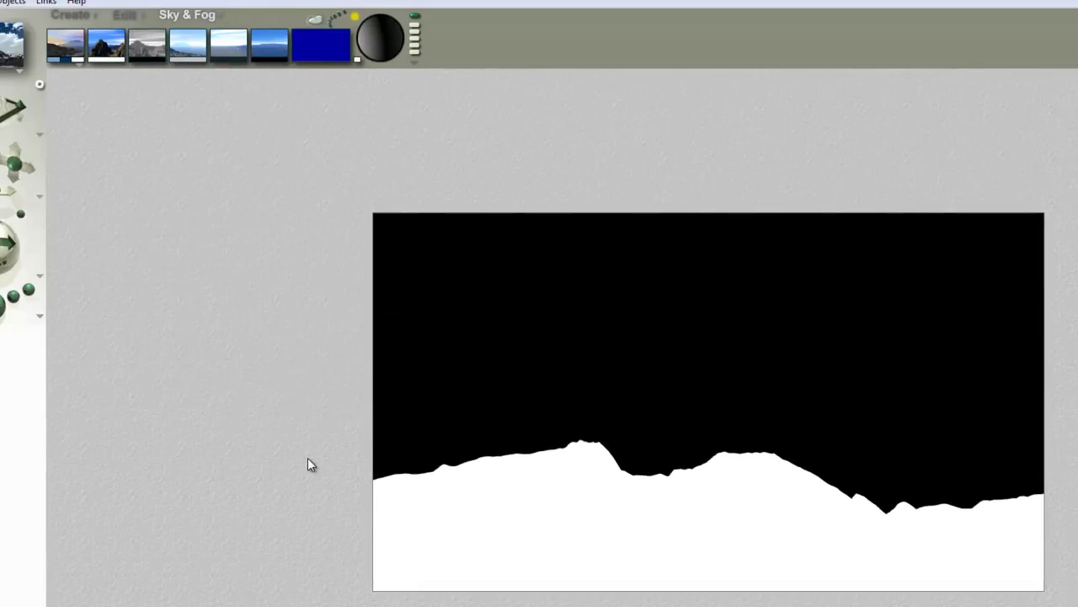
- Save the scene as 'Free content cloud over big sur 3'
{"action": "left_click", "coordinate": [14, 33]}
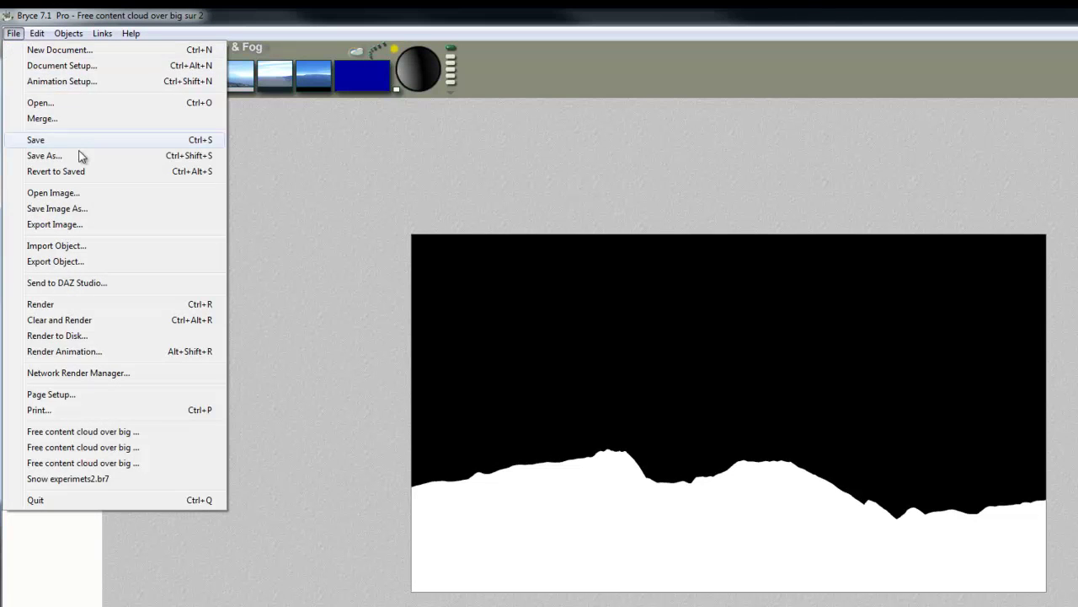
{"action": "left_click", "coordinate": [79, 155]}
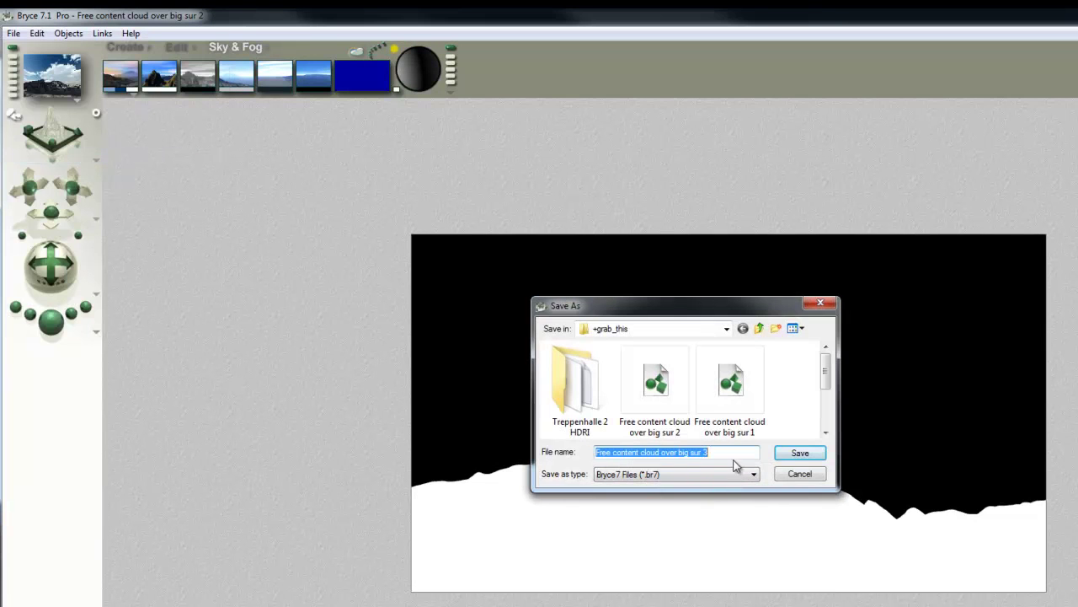
{"action": "left_click", "coordinate": [796, 457]}
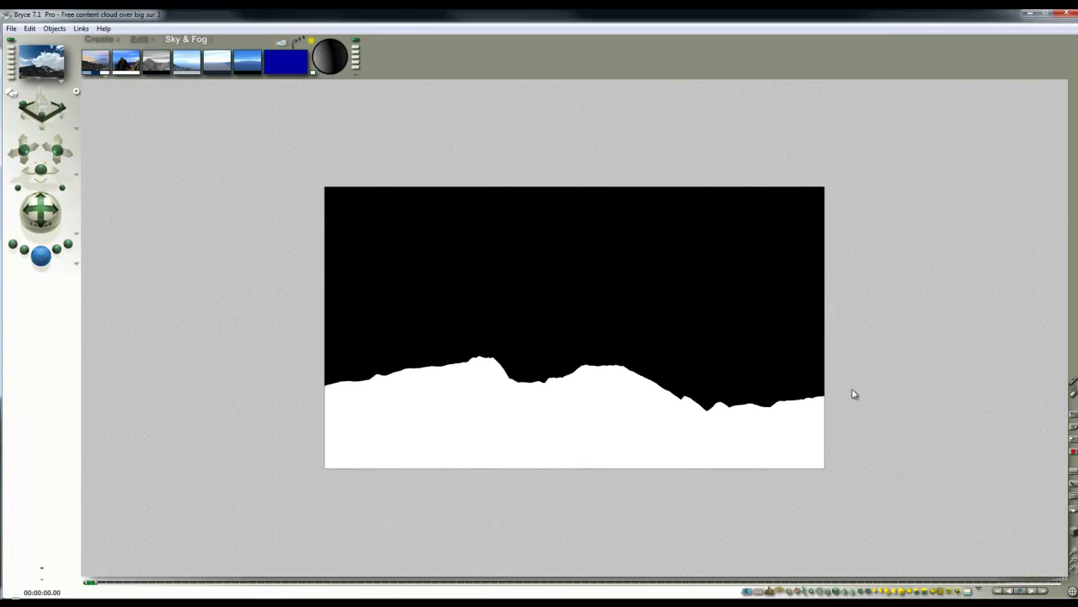
- Return to the wireframe view and mark the cloud Slab Hidden again
{"action": "key", "text": "ctrl+r"}
{"action": "left_click", "coordinate": [798, 336]}
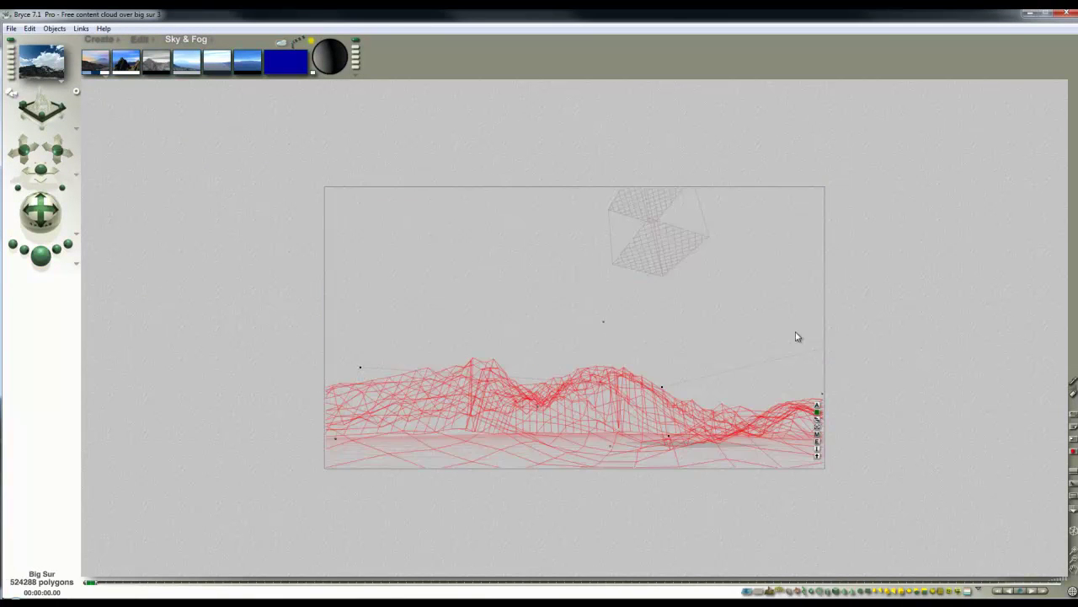
{"action": "right_click", "coordinate": [679, 245]}
{"action": "left_click", "coordinate": [687, 246]}
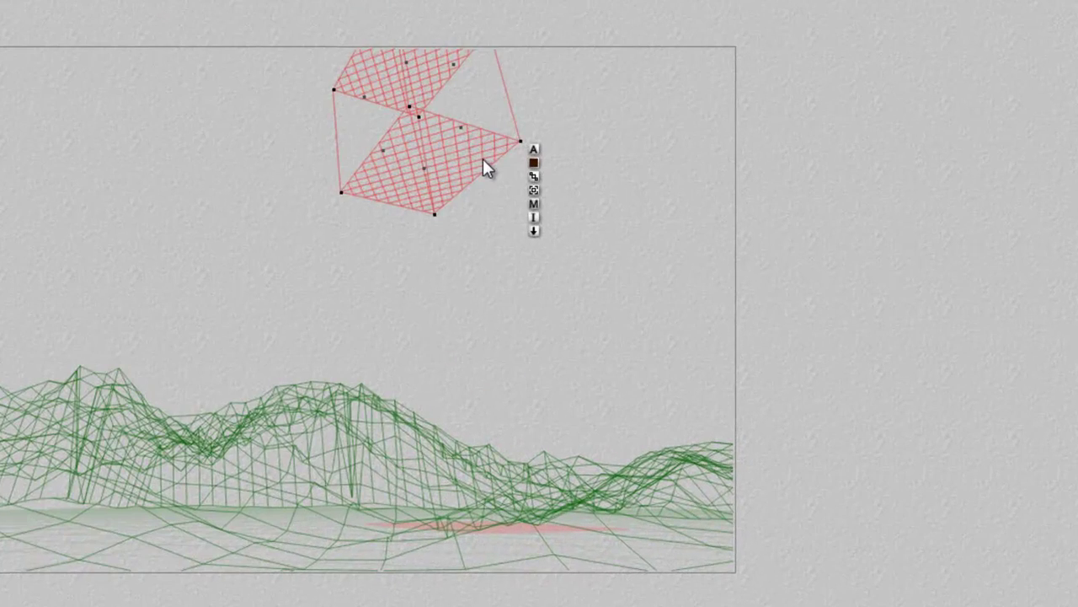
{"action": "left_click", "coordinate": [533, 150]}
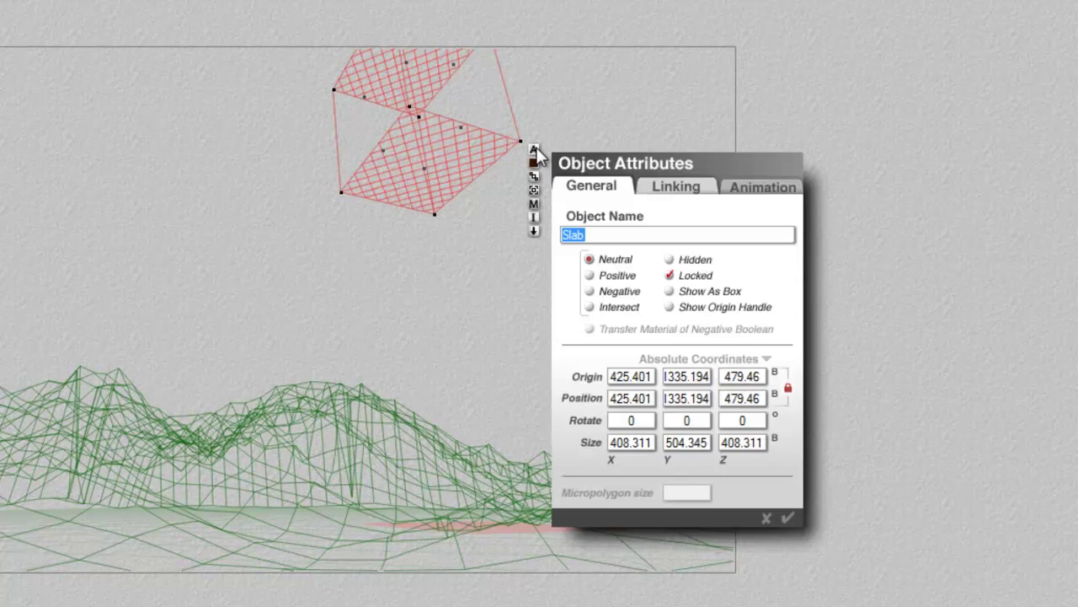
{"action": "left_click", "coordinate": [696, 259]}
{"action": "left_click", "coordinate": [788, 518]}
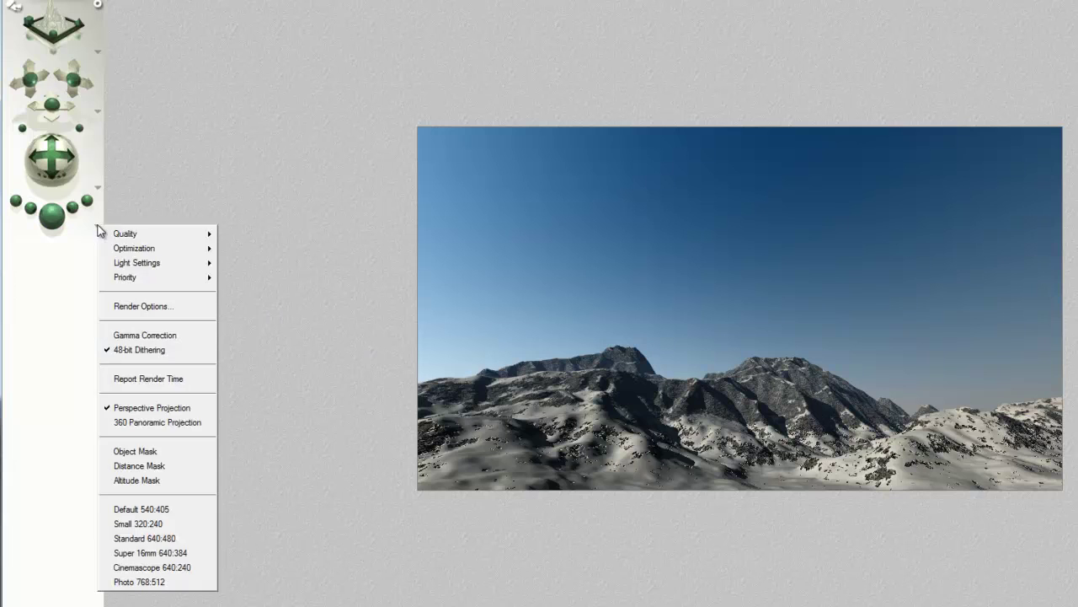
- Set the render options to Premium quality with True Ambience enabled
{"action": "left_click", "coordinate": [148, 305]}
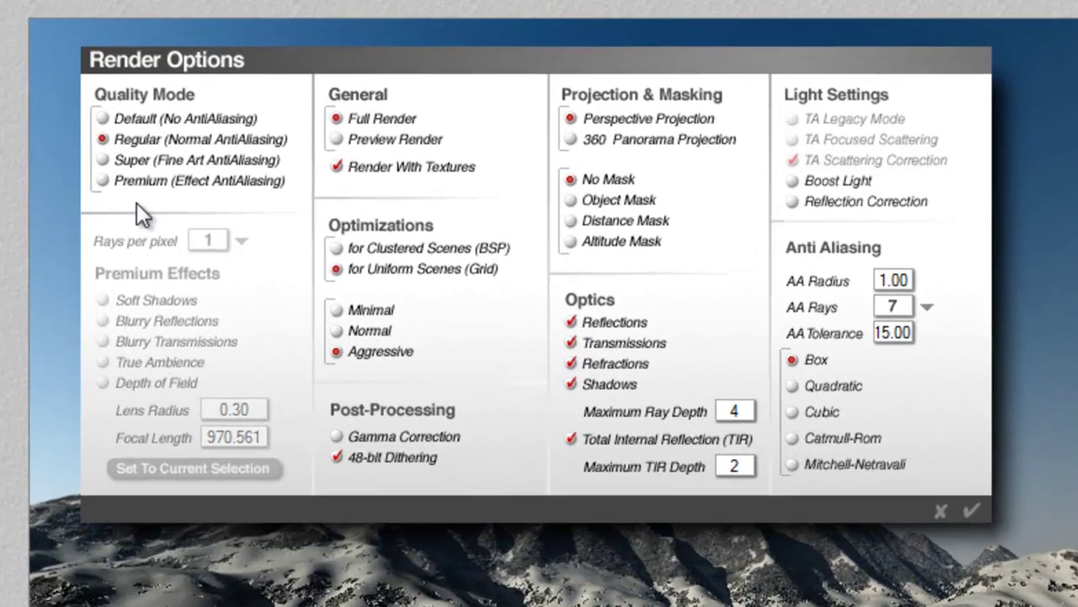
{"action": "left_click", "coordinate": [342, 202]}
{"action": "left_click", "coordinate": [342, 325]}
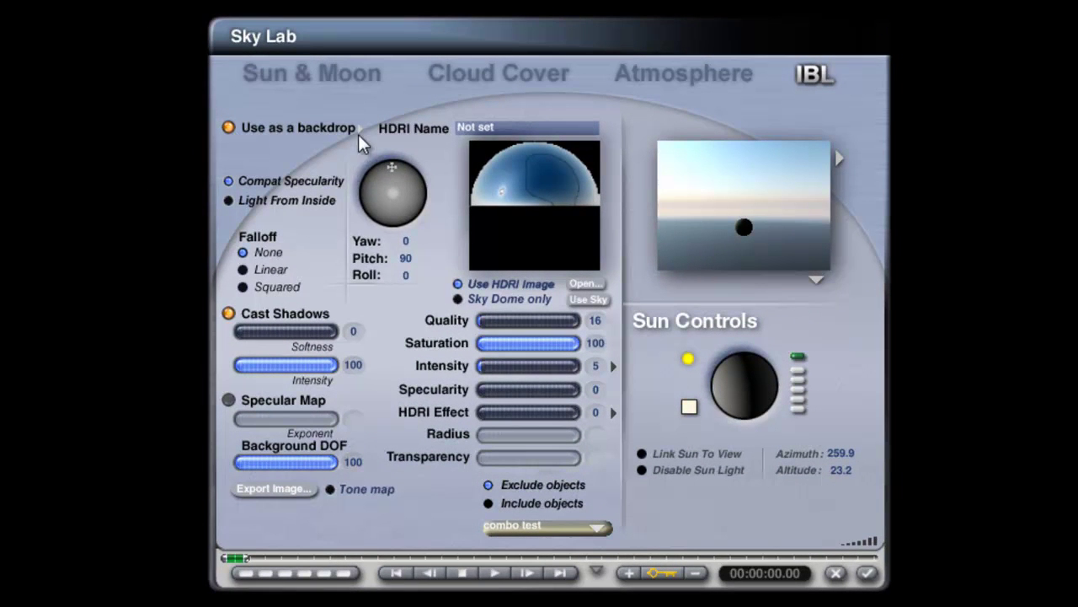
- In Sky Lab IBL, blend the sky image with Add to sky and turn off Use as a backdrop
{"action": "left_click", "coordinate": [360, 130]}
{"action": "left_click", "coordinate": [419, 187]}
{"action": "left_click", "coordinate": [228, 127]}
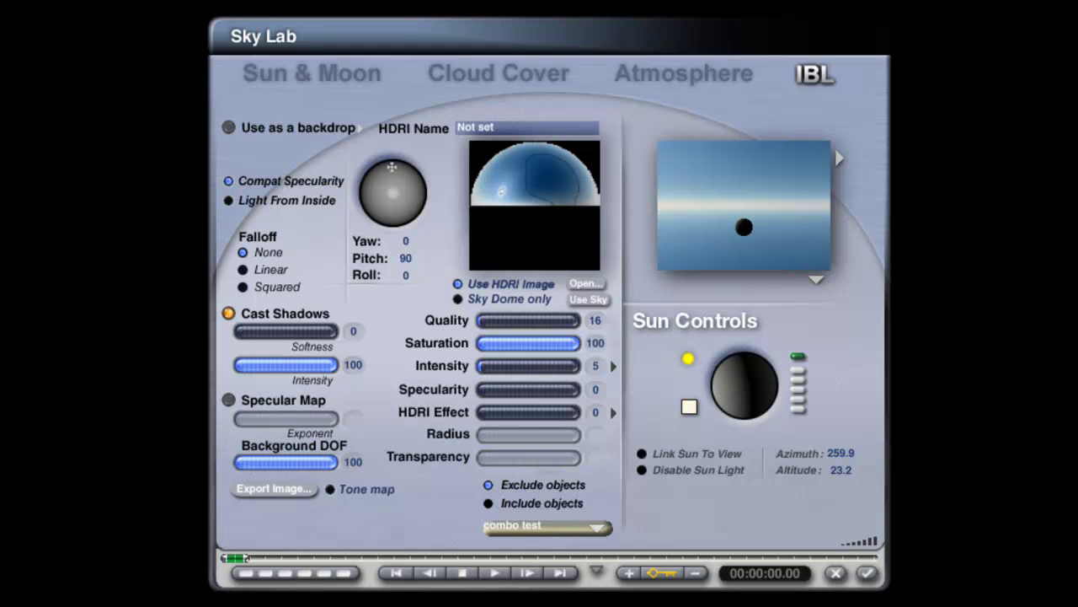
{"action": "left_click", "coordinate": [867, 574]}
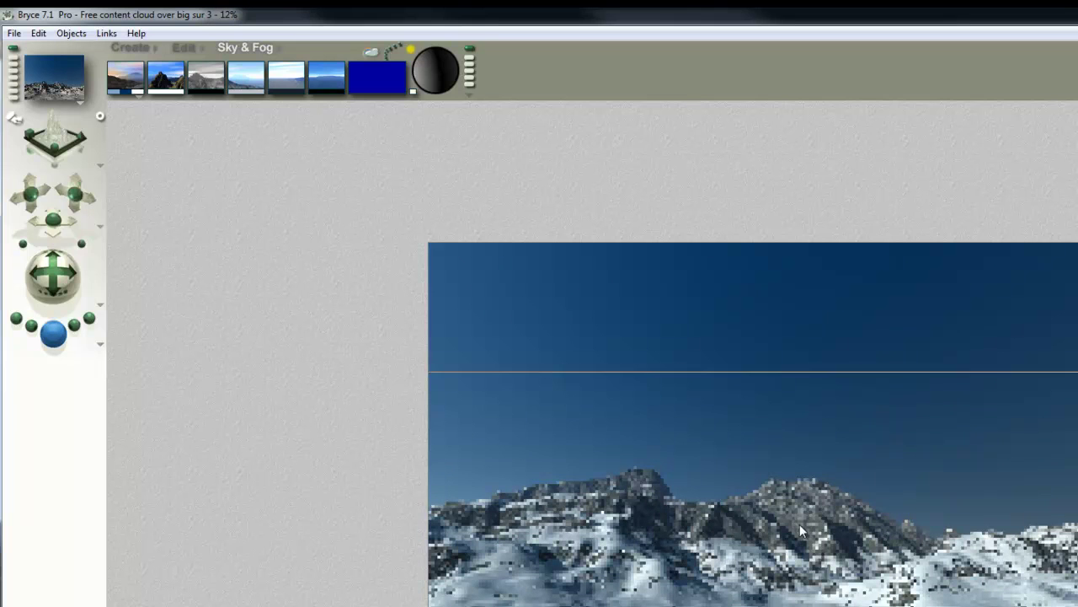
- Stop the test render and create a radial light from the Create palette
{"action": "left_click", "coordinate": [656, 504]}
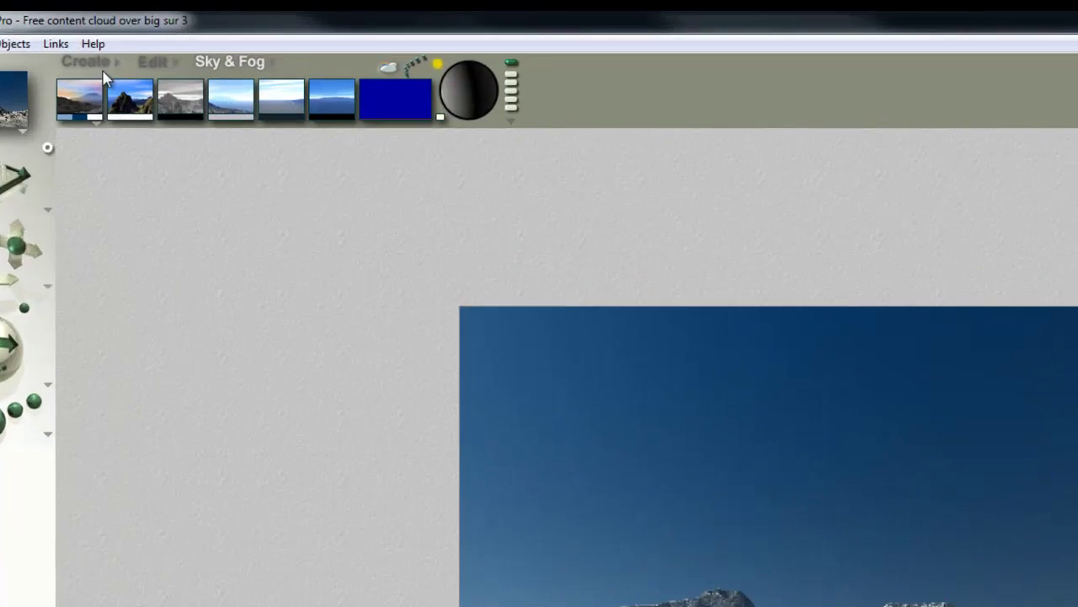
{"action": "left_click", "coordinate": [422, 317]}
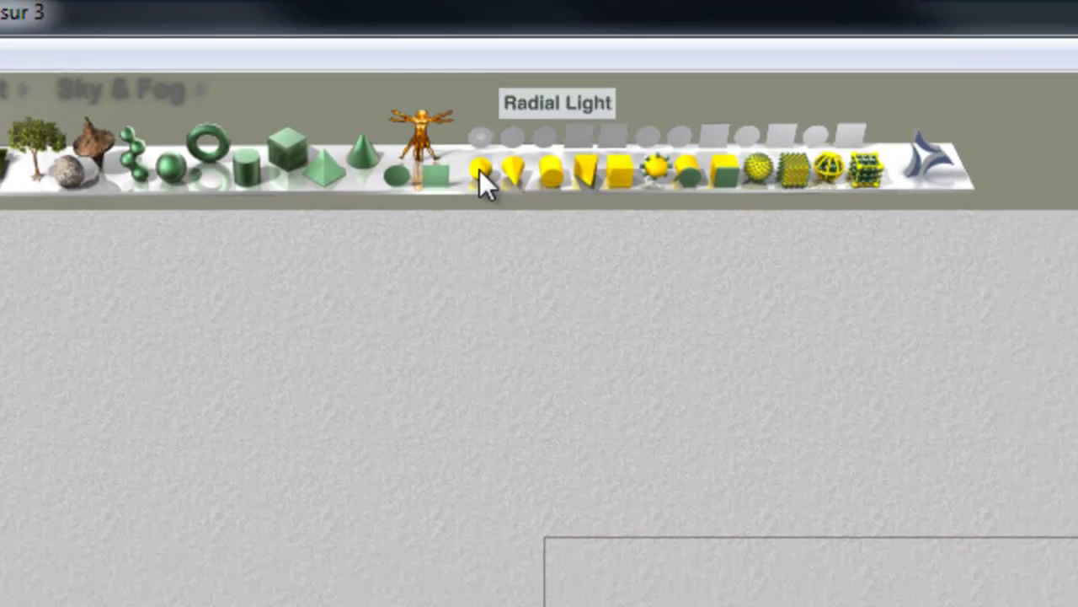
{"action": "left_click", "coordinate": [534, 213]}
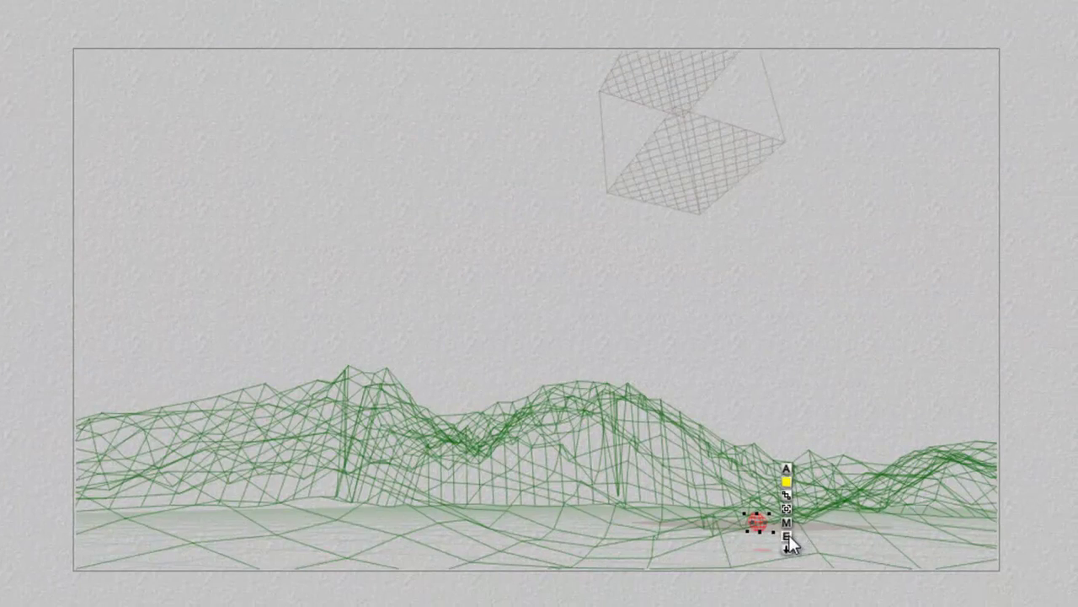
- In Light Lab, enable True Ambience Optimization and Use Gel, including only the Background
{"action": "left_click", "coordinate": [787, 536]}
{"action": "left_click", "coordinate": [596, 254]}
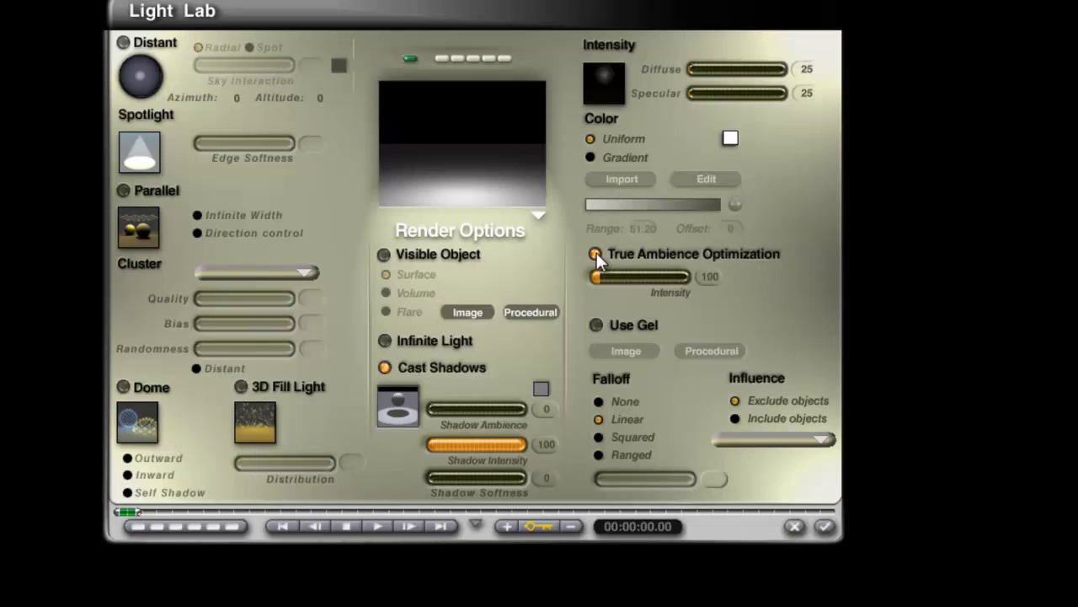
{"action": "left_click", "coordinate": [597, 325]}
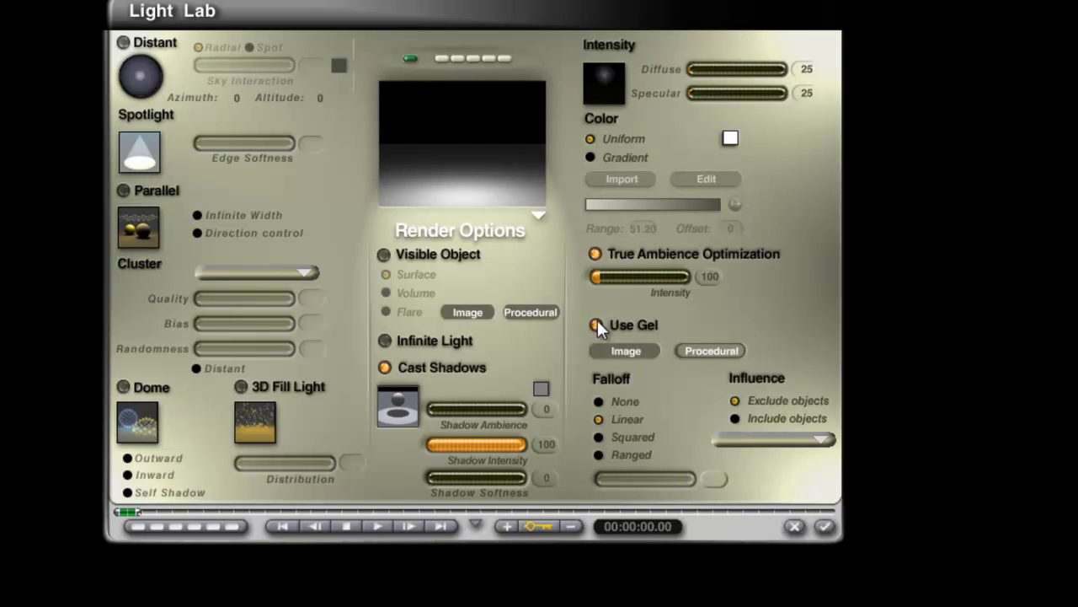
{"action": "left_click", "coordinate": [738, 420]}
{"action": "left_click", "coordinate": [796, 437]}
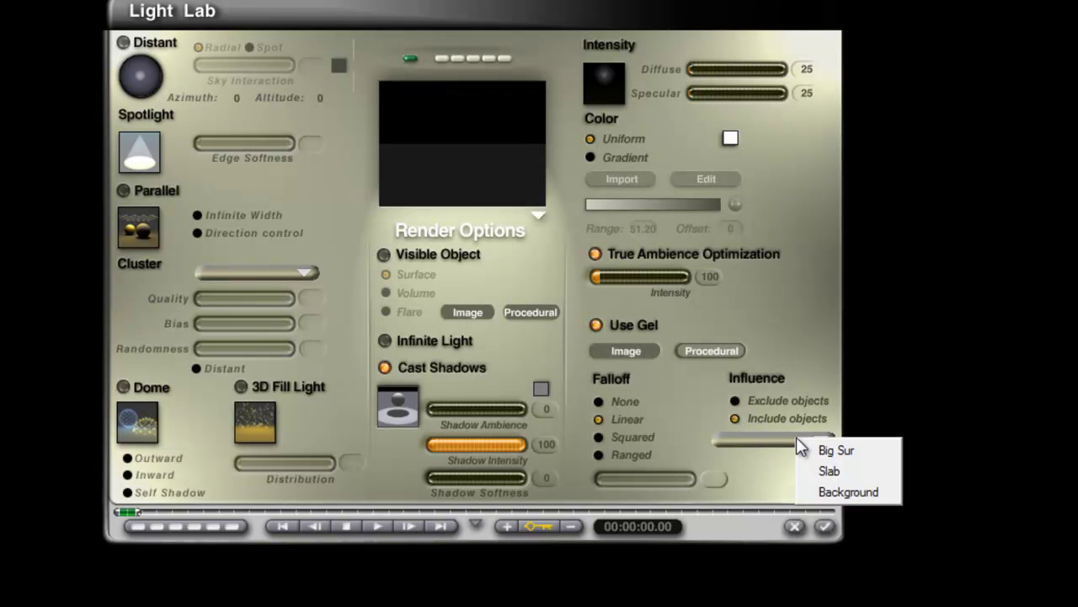
{"action": "left_click", "coordinate": [836, 490]}
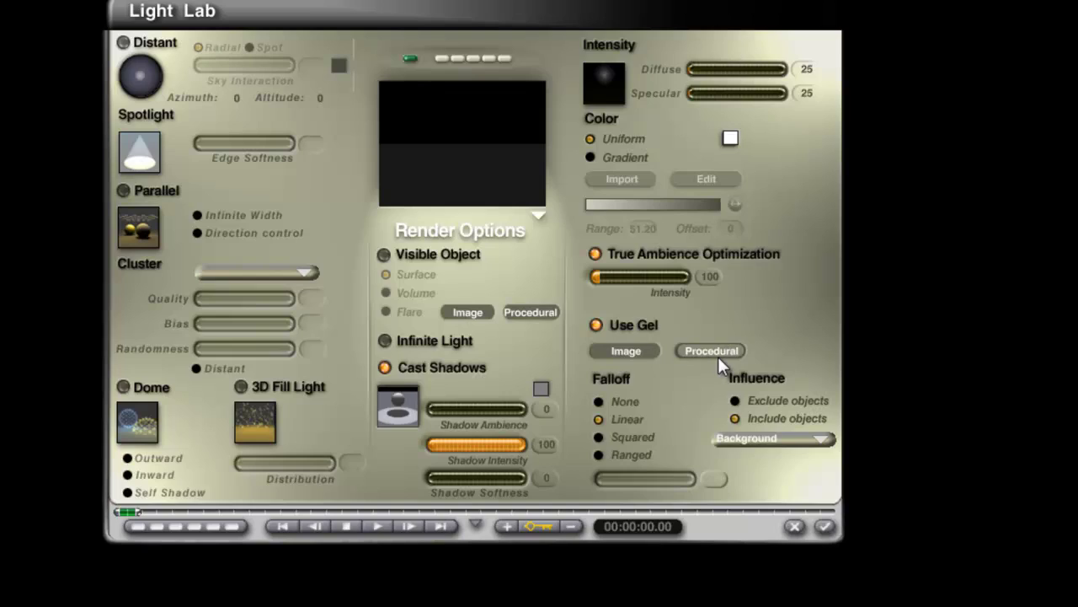
- Give the light's procedural gel grey diffuse colour, Diffusion 0, Ambience 100 and Transparency 100
{"action": "left_click", "coordinate": [718, 350]}
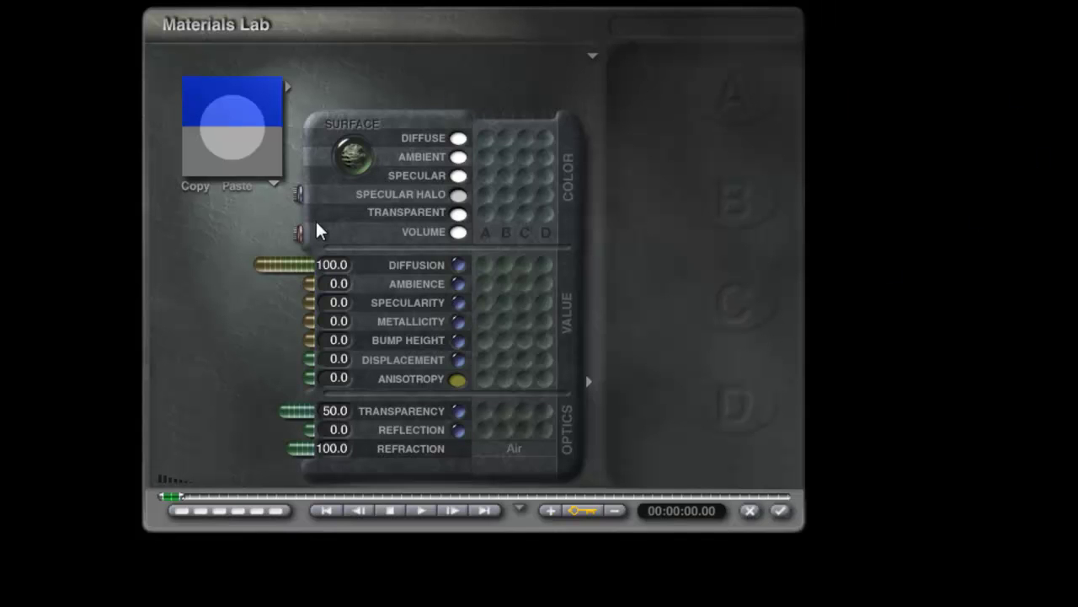
{"action": "left_click", "coordinate": [298, 233]}
{"action": "left_click", "coordinate": [255, 265]}
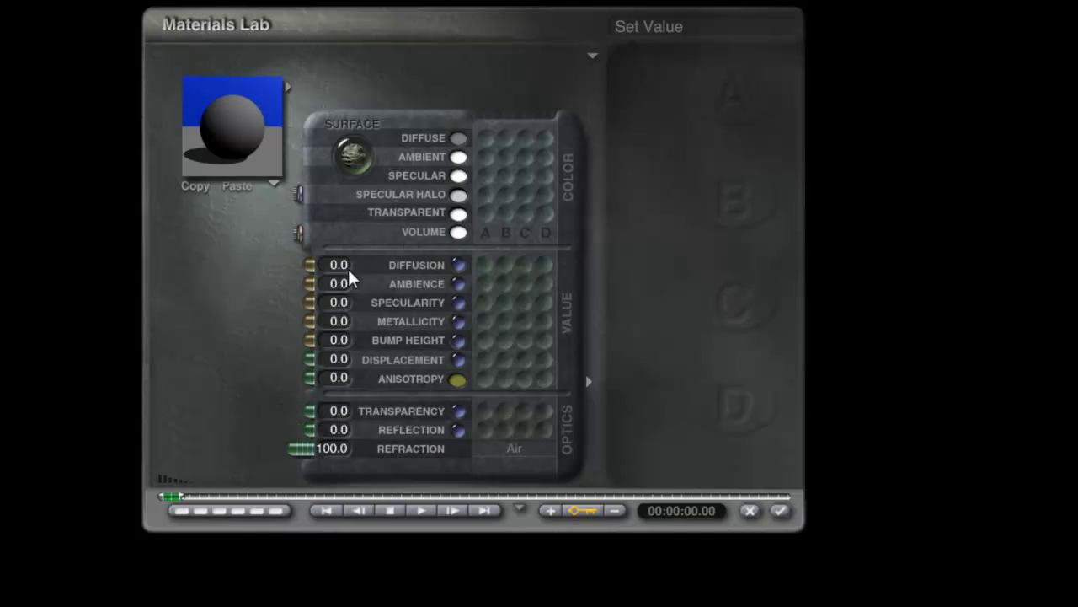
{"action": "left_click_drag", "start_coordinate": [309, 285], "coordinate": [155, 289]}
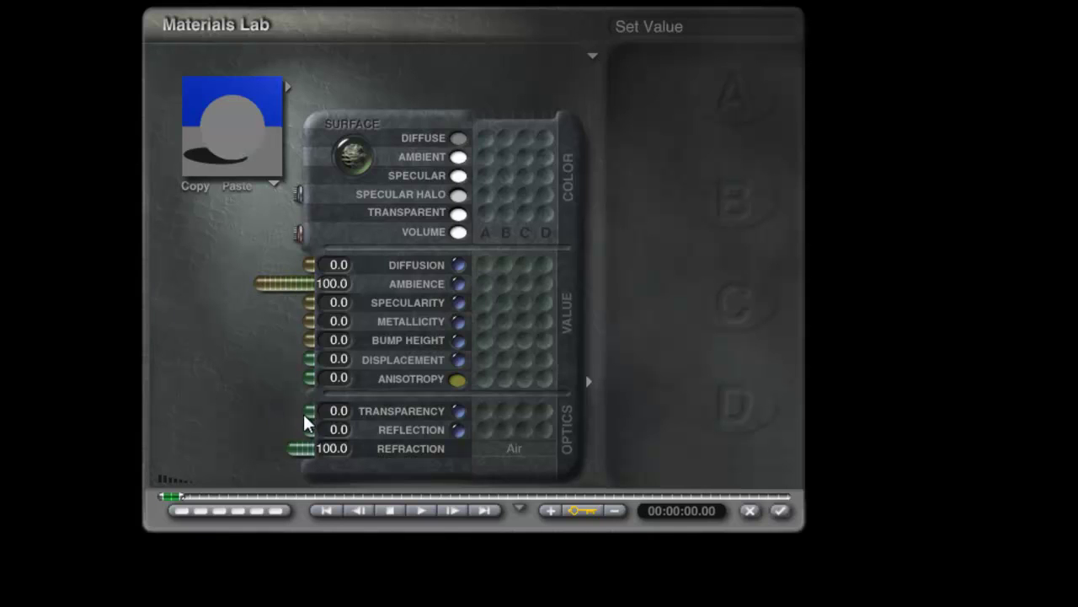
{"action": "left_click_drag", "start_coordinate": [305, 423], "coordinate": [166, 416]}
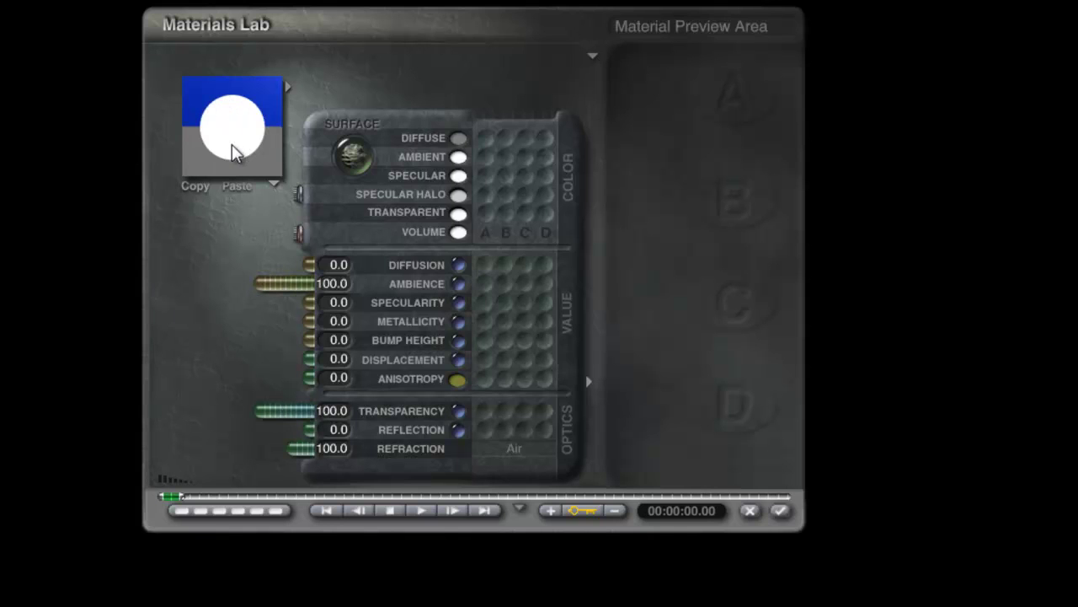
{"action": "left_click", "coordinate": [781, 511]}
- Scale the radial light to span the whole terrain and set the sky's Ambient Color to light blue
{"action": "left_click", "coordinate": [822, 527]}
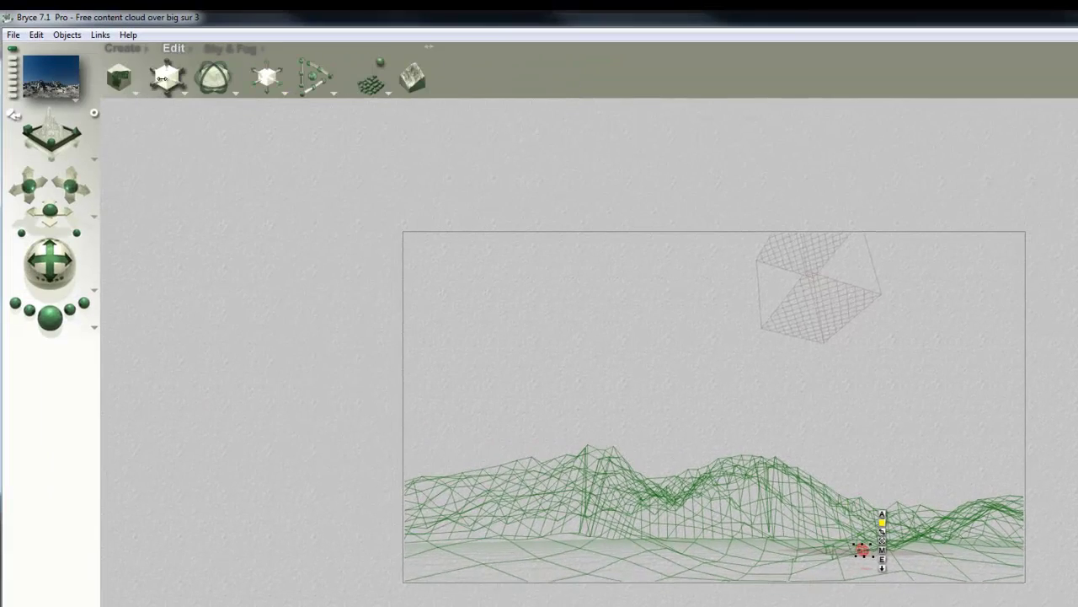
{"action": "left_click_drag", "start_coordinate": [167, 76], "coordinate": [505, 346]}
{"action": "key", "text": "2"}
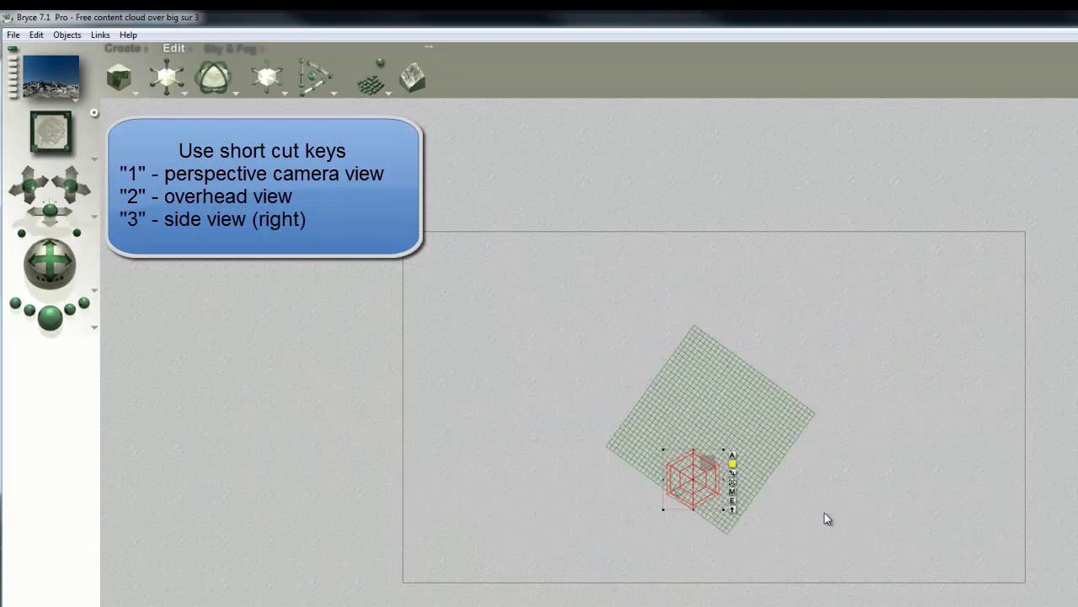
{"action": "key", "text": "1"}
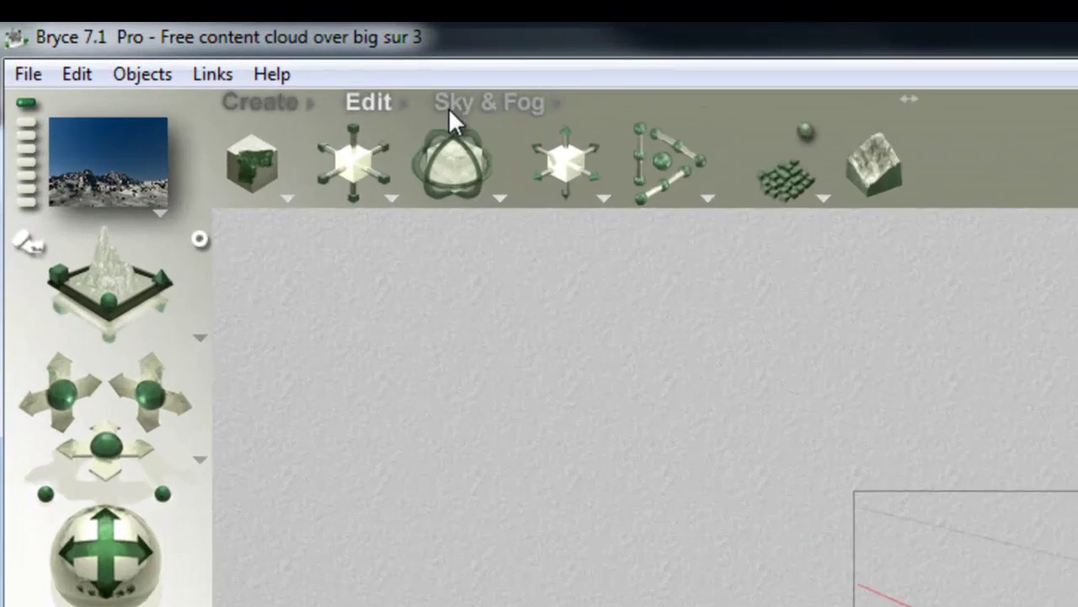
{"action": "left_click", "coordinate": [449, 107]}
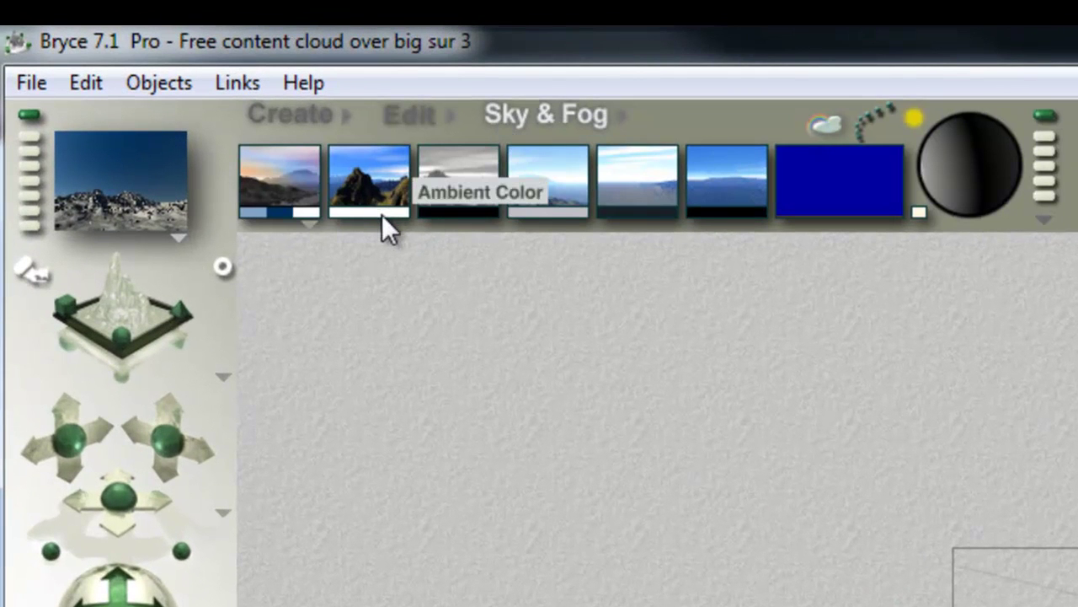
{"action": "mouse_move", "coordinate": [364, 212]}
{"action": "left_mouse_down"}
{"action": "mouse_move", "coordinate": [249, 212]}
{"action": "mouse_move", "coordinate": [366, 211]}
{"action": "left_mouse_up"}
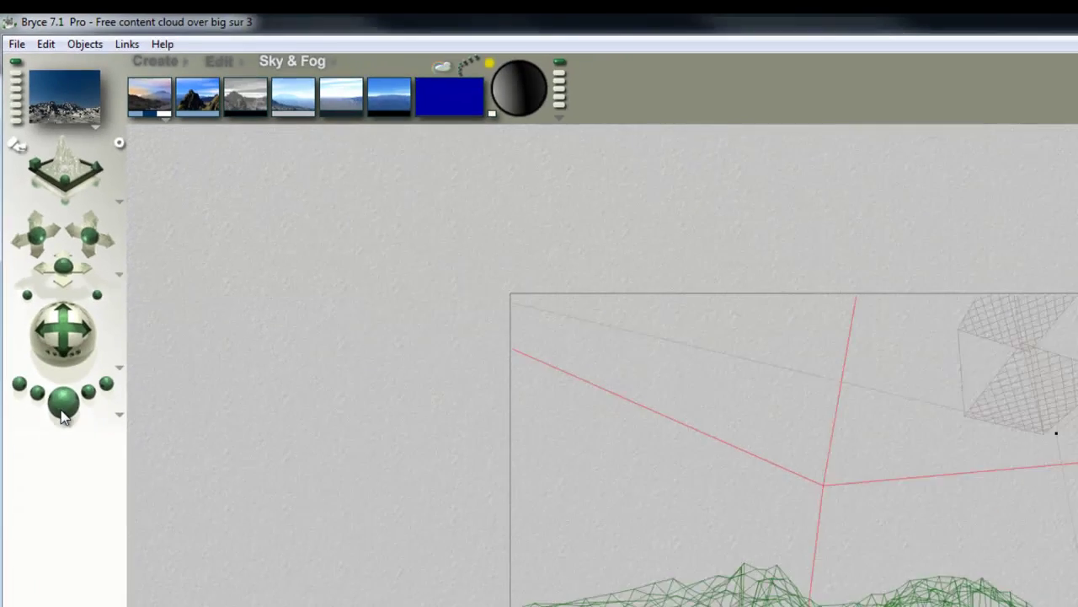
- Render the scene with Ctrl+R to produce the blue-lit mountains without clouds
{"action": "key", "text": "ctrl+r"}
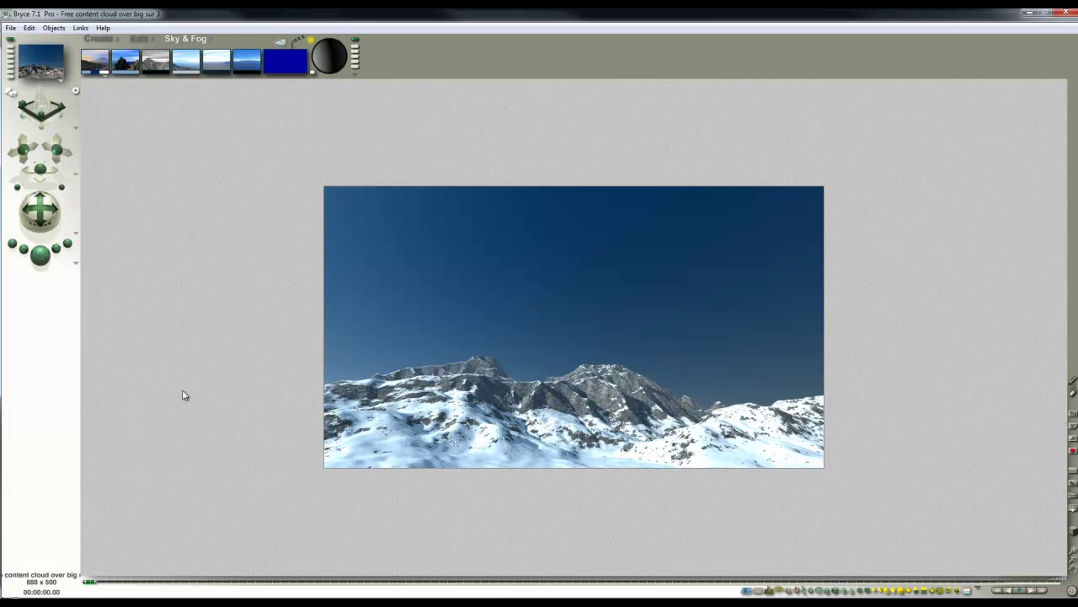
- Save the scene as 'Free content cloud over big sur 4' and switch to Paint Shop Pro
{"action": "left_click", "coordinate": [28, 27]}
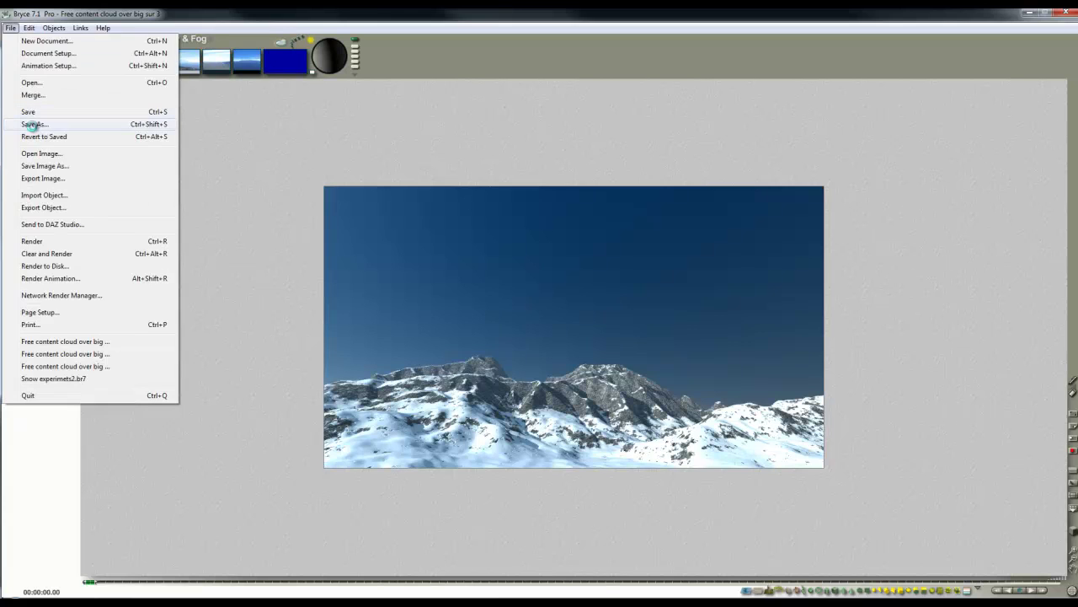
{"action": "left_click", "coordinate": [33, 126]}
{"action": "left_click", "coordinate": [627, 359]}
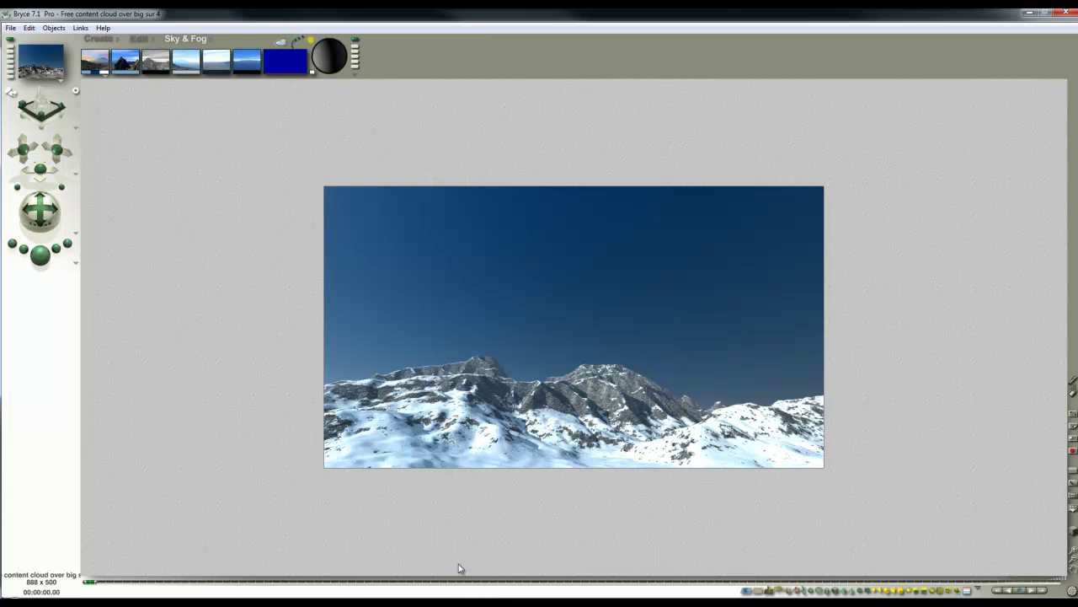
{"action": "left_click", "coordinate": [349, 552]}
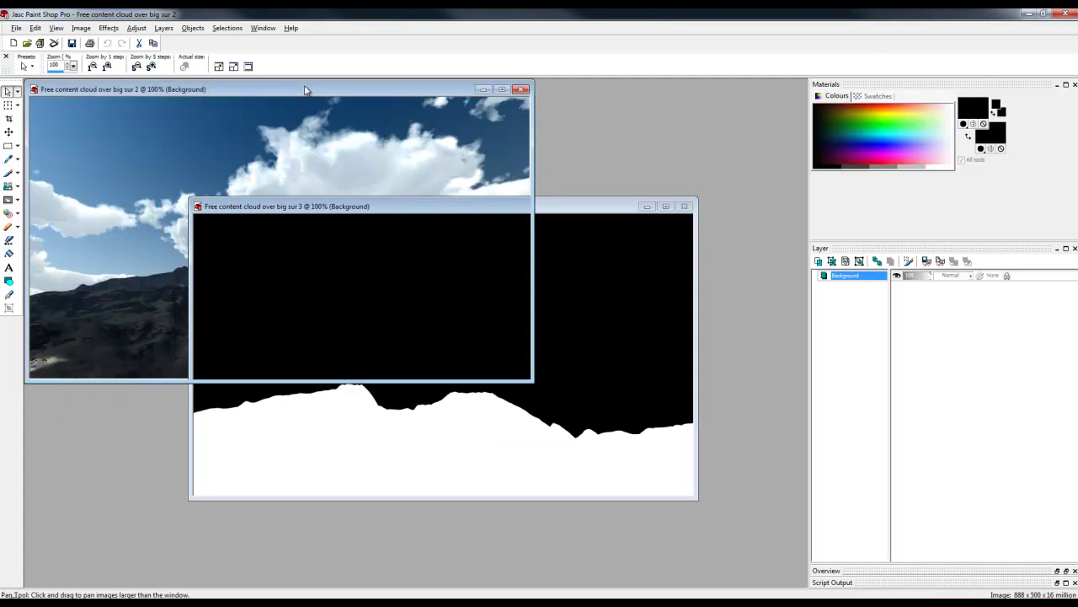
- Add a mask layer to the big sur 2 cloud image from the big sur 3 silhouette, using source luminance
{"action": "left_click", "coordinate": [306, 90]}
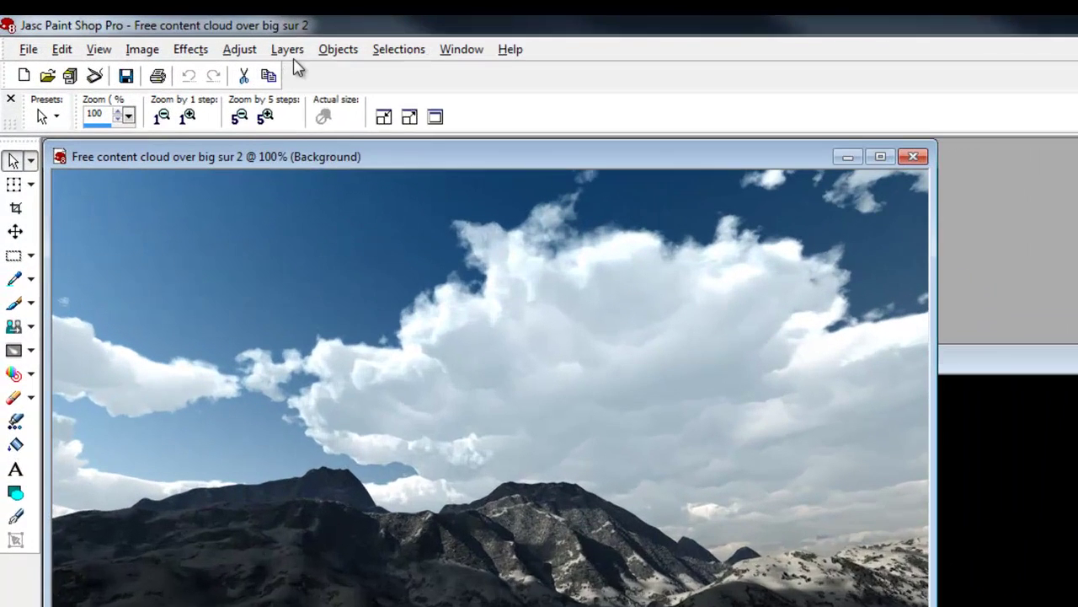
{"action": "left_click", "coordinate": [164, 28]}
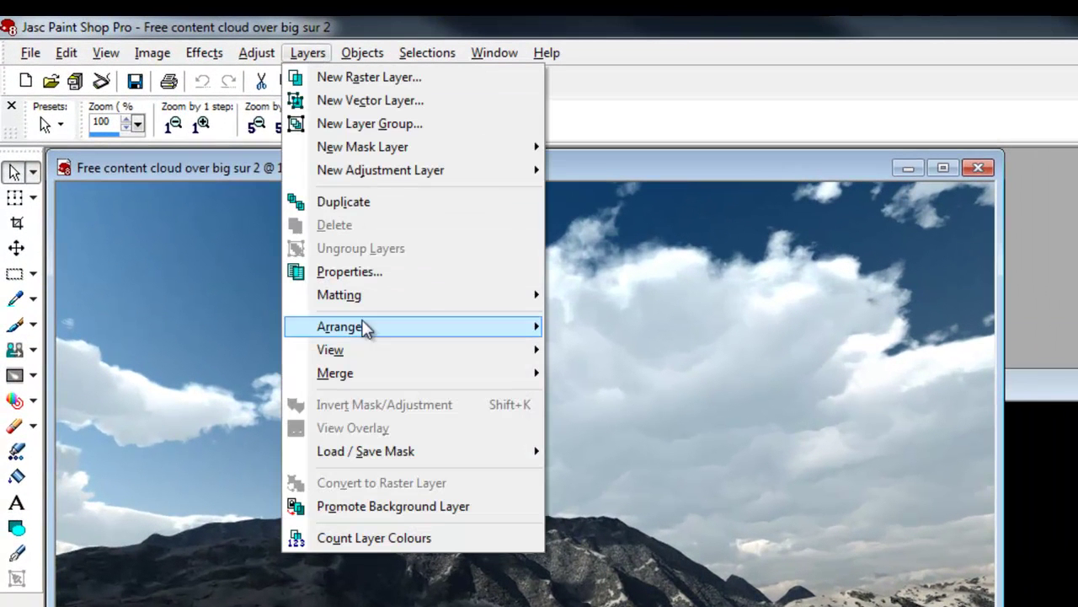
{"action": "mouse_move", "coordinate": [487, 152]}
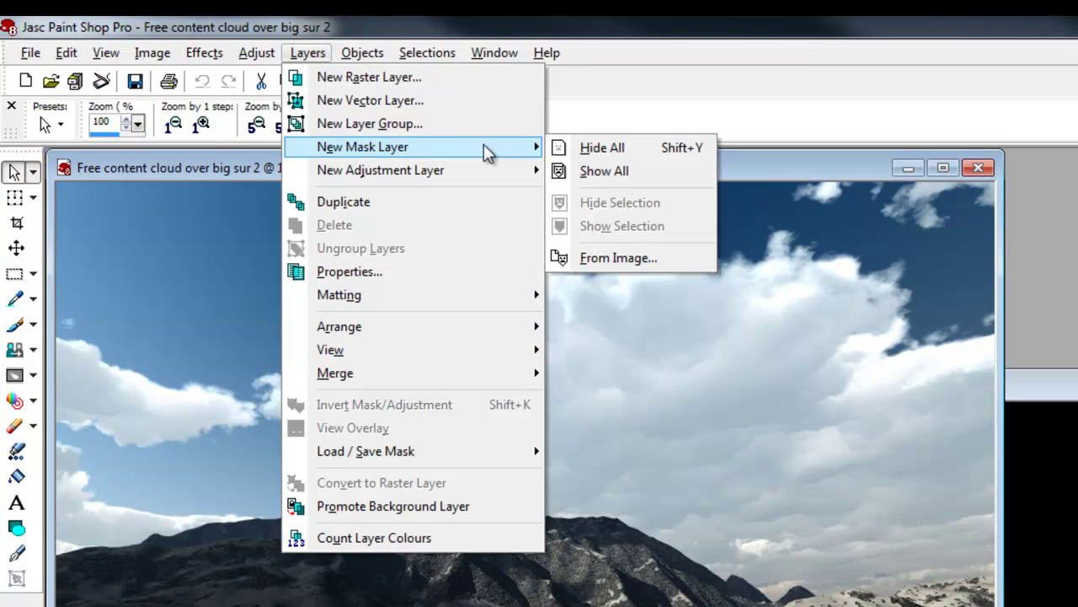
{"action": "left_click", "coordinate": [625, 260]}
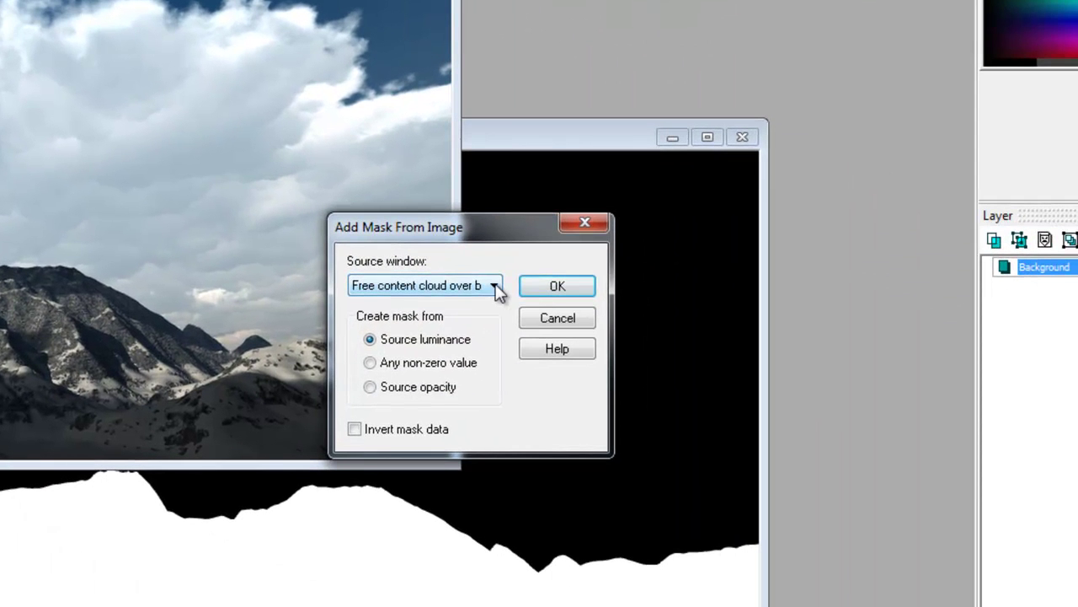
{"action": "left_click", "coordinate": [495, 287]}
{"action": "left_click", "coordinate": [482, 318]}
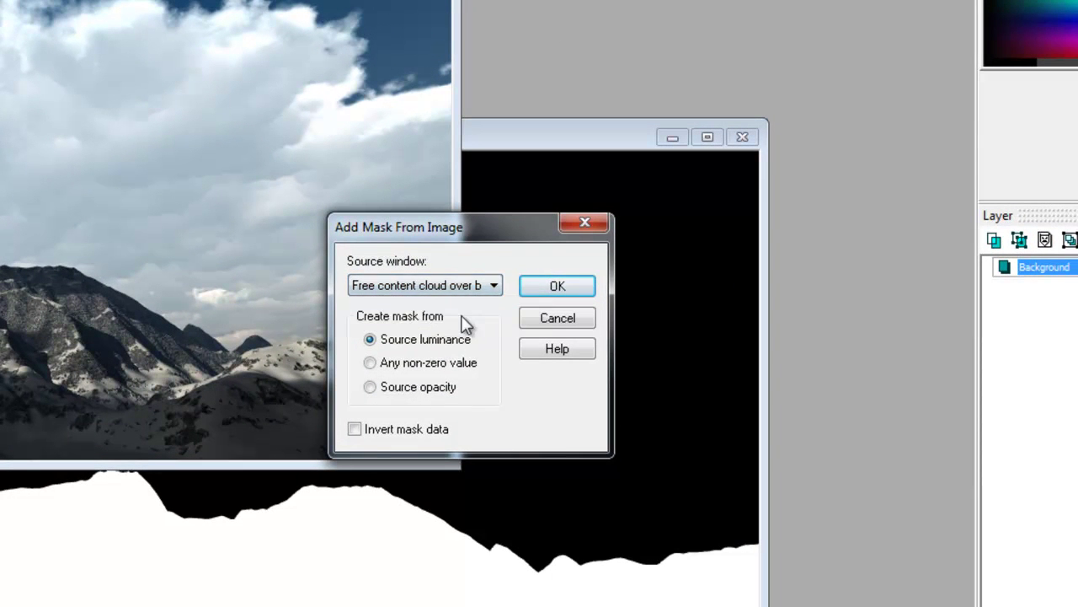
{"action": "left_click", "coordinate": [556, 286]}
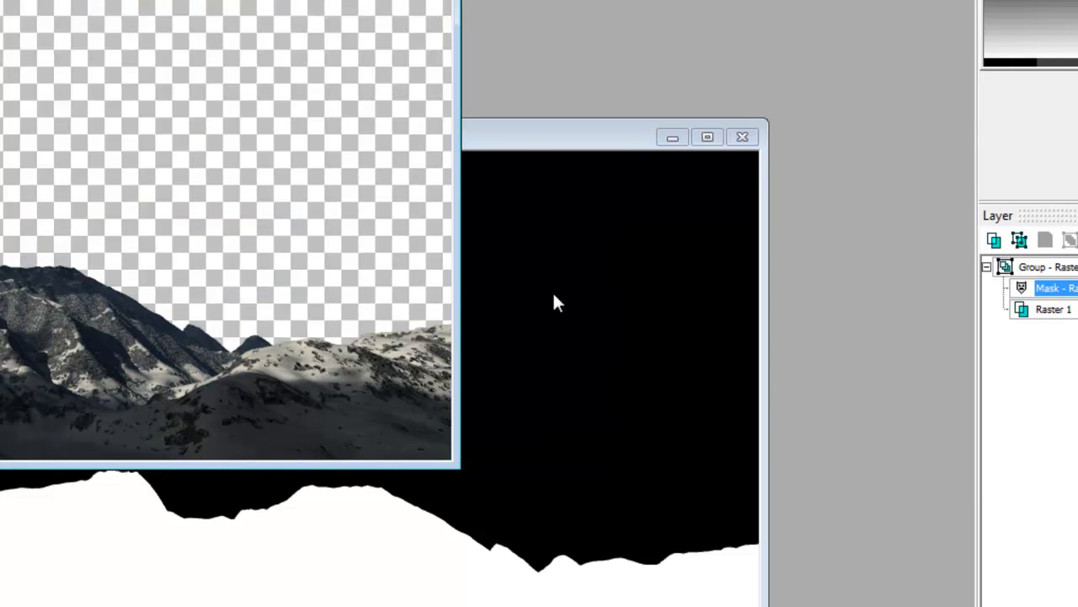
- Apply Negative Image to the mask so the clouds show and the mountains turn transparent
{"action": "scroll", "coordinate": [209, 18], "scroll_direction": "up", "scroll_amount": 1}
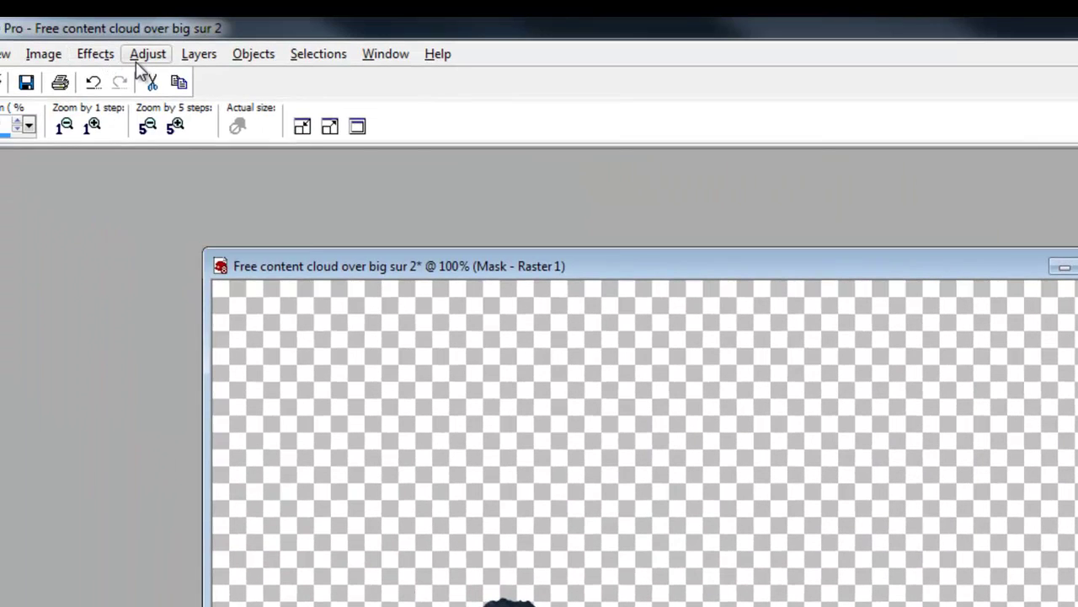
{"action": "left_click", "coordinate": [139, 56]}
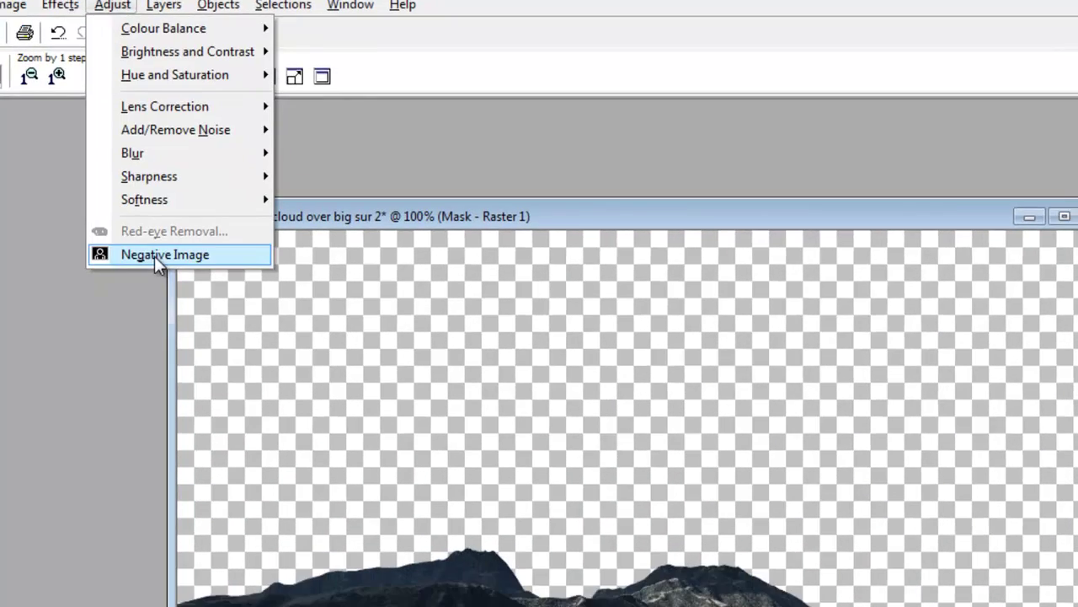
{"action": "left_click", "coordinate": [200, 305]}
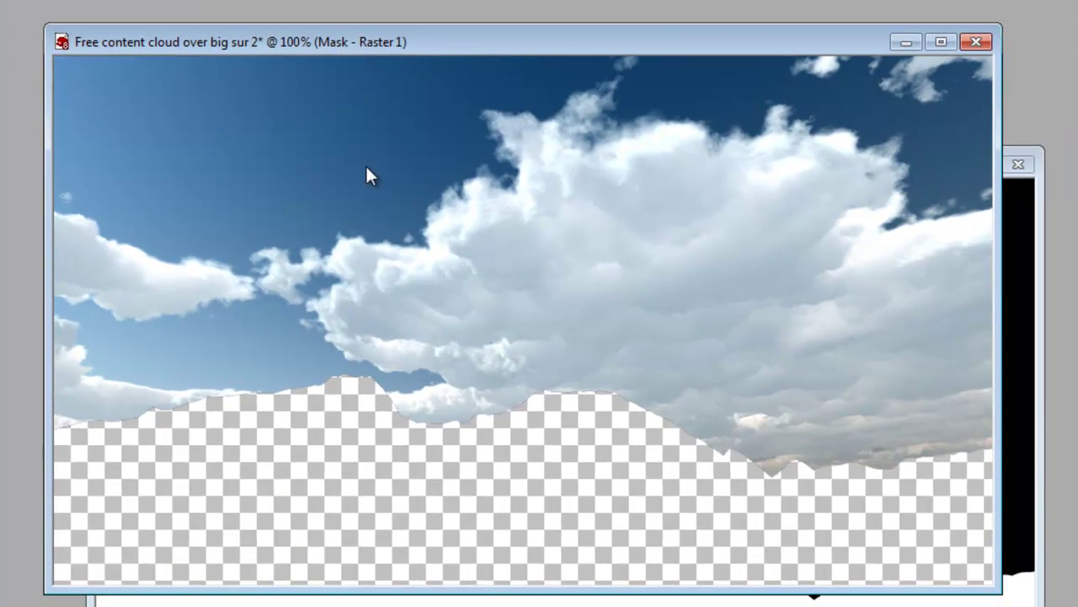
{"action": "left_click_drag", "start_coordinate": [547, 41], "coordinate": [468, 17]}
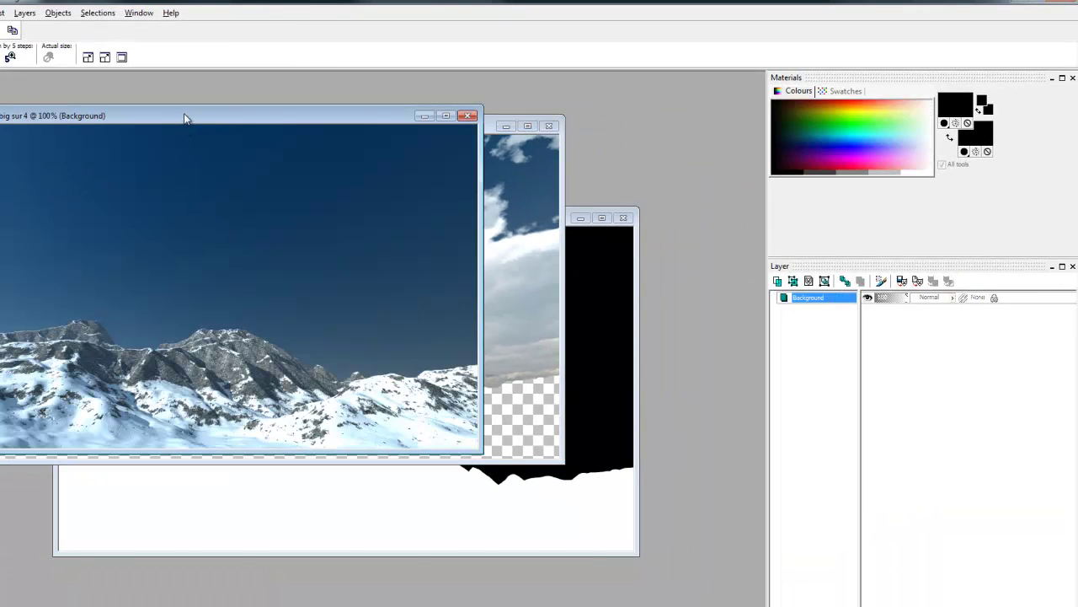
- Paste the big sur 4 mountain render into the cloud image as Raster 2, beneath the masked cloud group
{"action": "left_click_drag", "start_coordinate": [186, 118], "coordinate": [197, 256]}
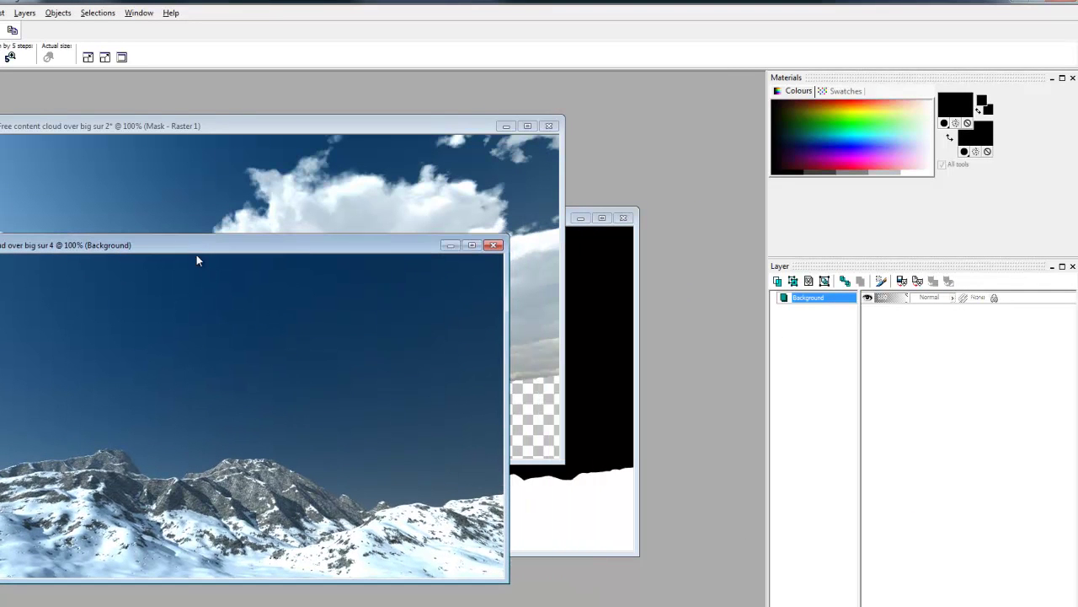
{"action": "left_click", "coordinate": [289, 128]}
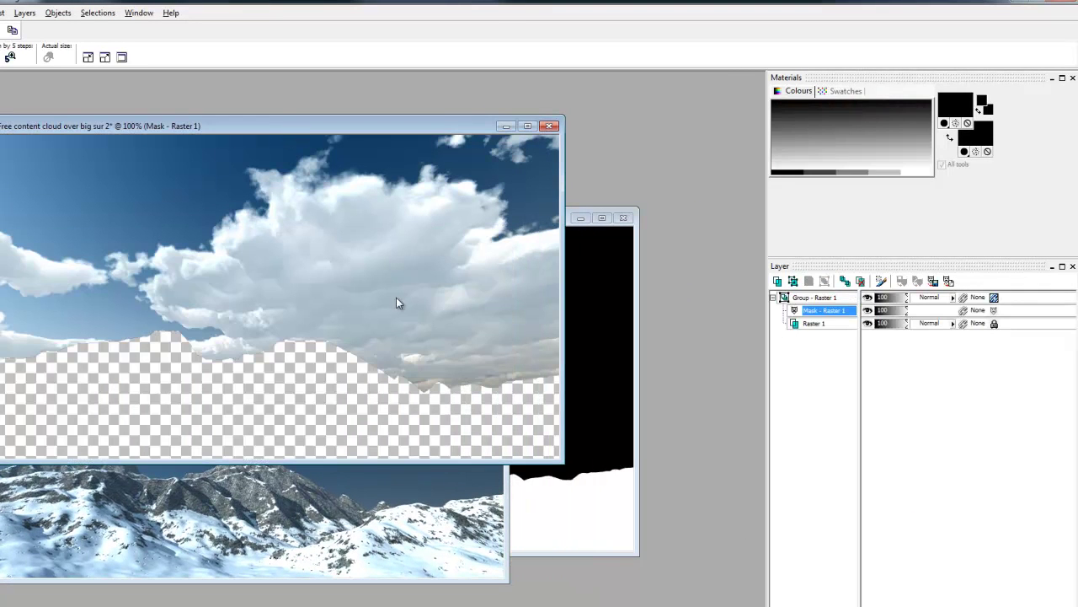
{"action": "key", "text": "ctrl+l"}
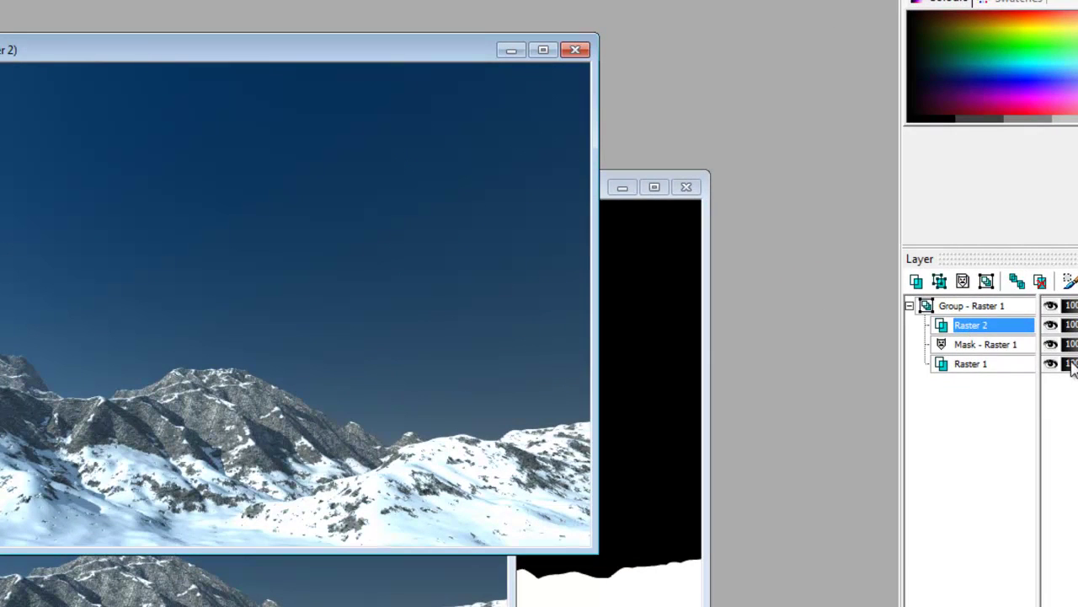
{"action": "mouse_move", "coordinate": [974, 333]}
{"action": "left_click_drag", "start_coordinate": [972, 328], "coordinate": [970, 308]}
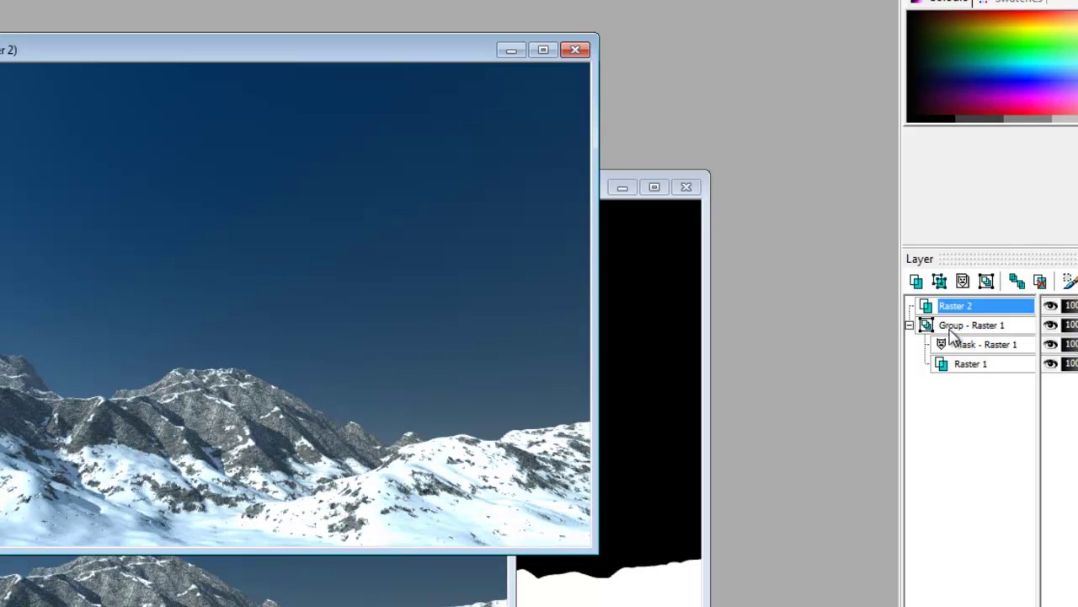
{"action": "left_click", "coordinate": [952, 326]}
{"action": "left_click_drag", "start_coordinate": [958, 310], "coordinate": [958, 309]}
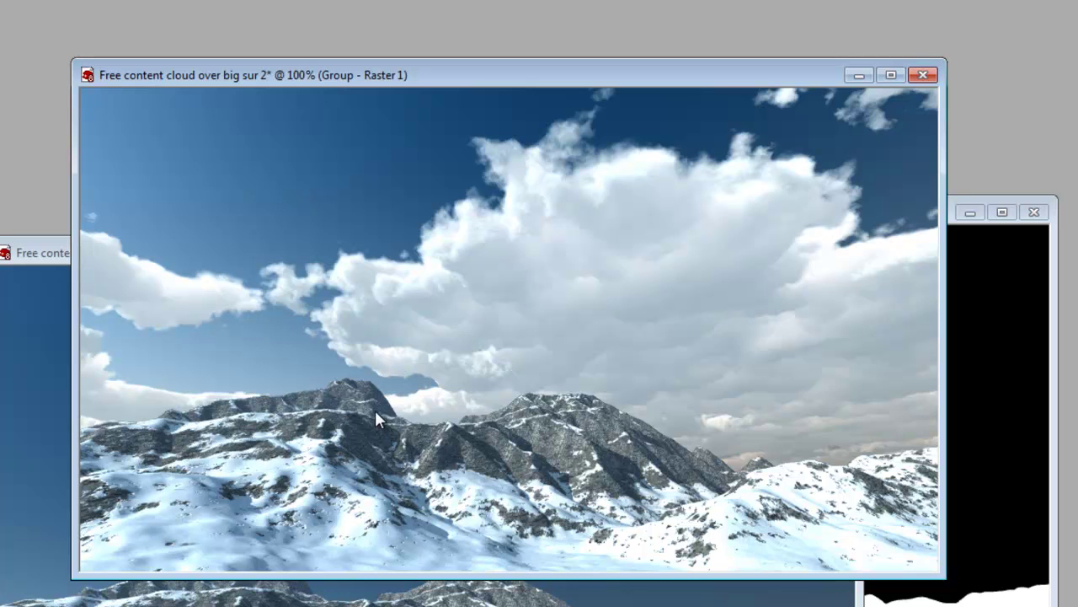
{"action": "left_click_drag", "start_coordinate": [592, 86], "coordinate": [670, 103]}
{"action": "scroll", "coordinate": [400, 439], "scroll_direction": "up", "scroll_amount": 2}
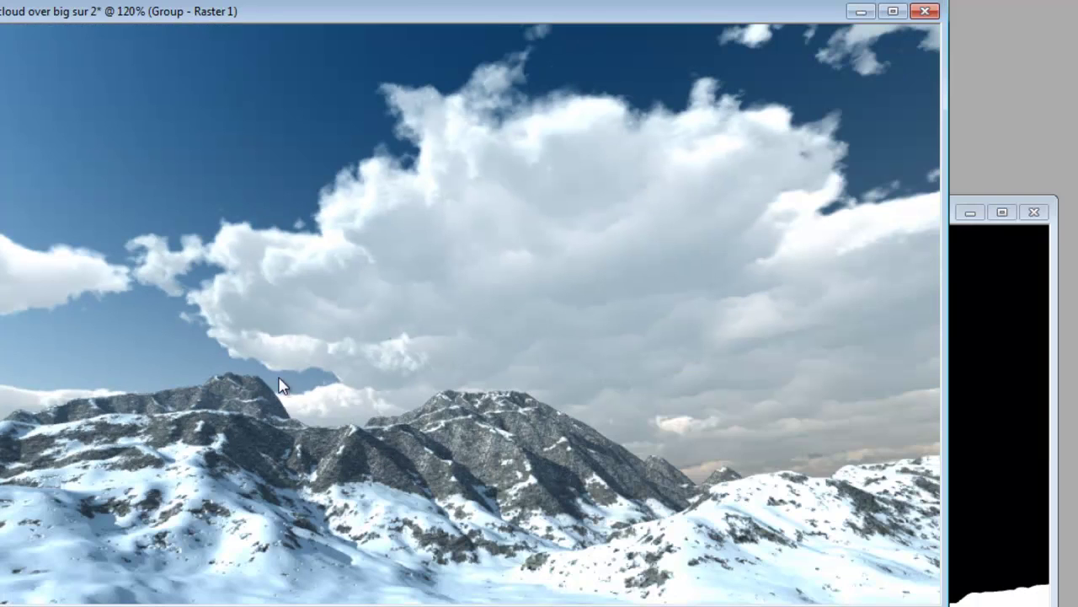
{"action": "left_click_drag", "start_coordinate": [344, 15], "coordinate": [532, 48]}
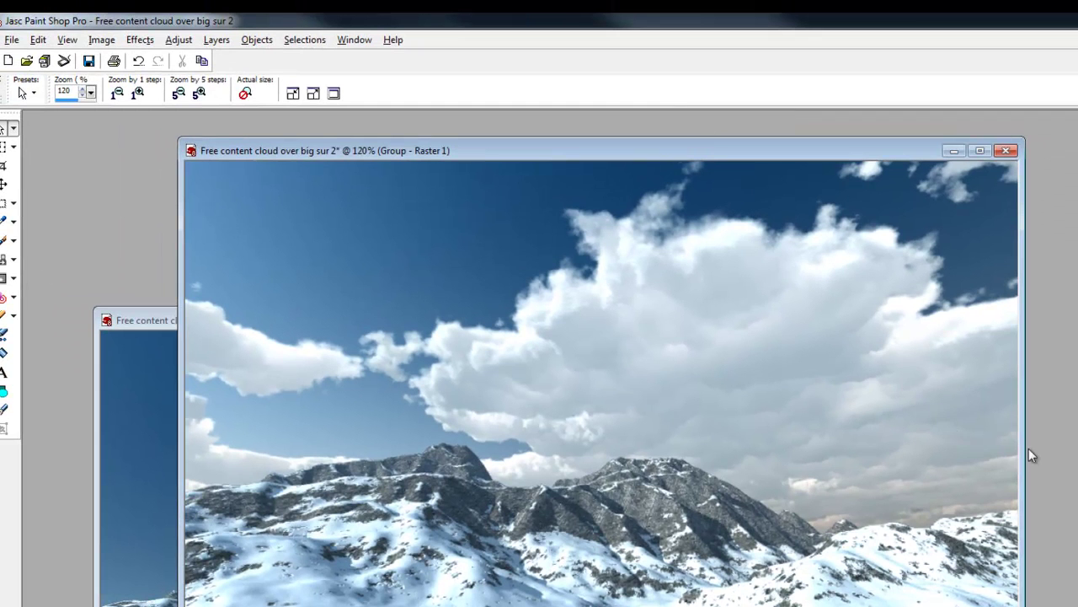
- Apply the Erode edge effect to the cloud mask along the mountain ridges
{"action": "left_click", "coordinate": [140, 40]}
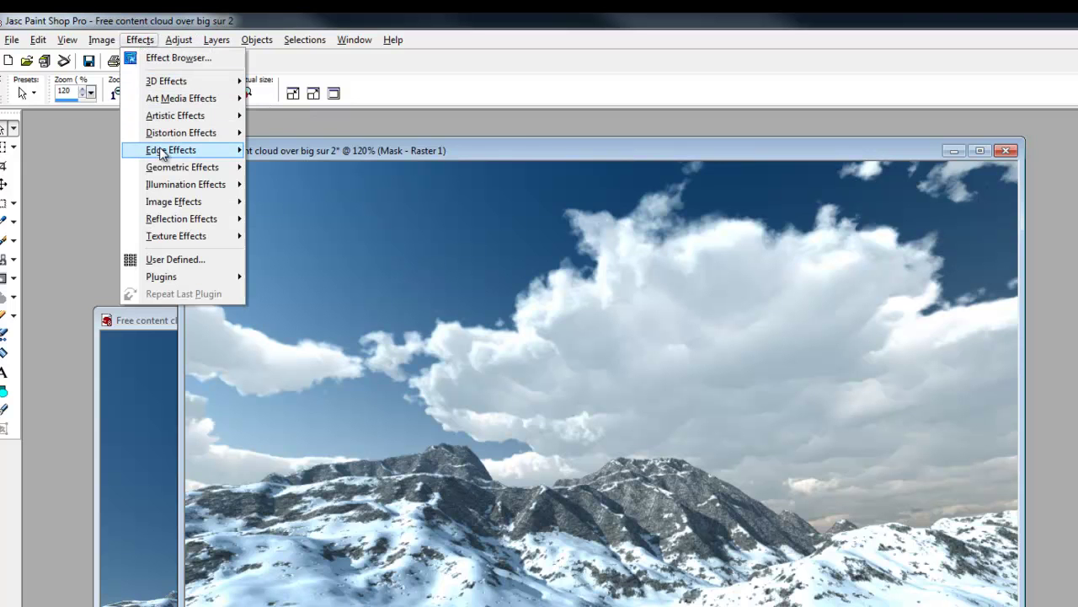
{"action": "mouse_move", "coordinate": [162, 153]}
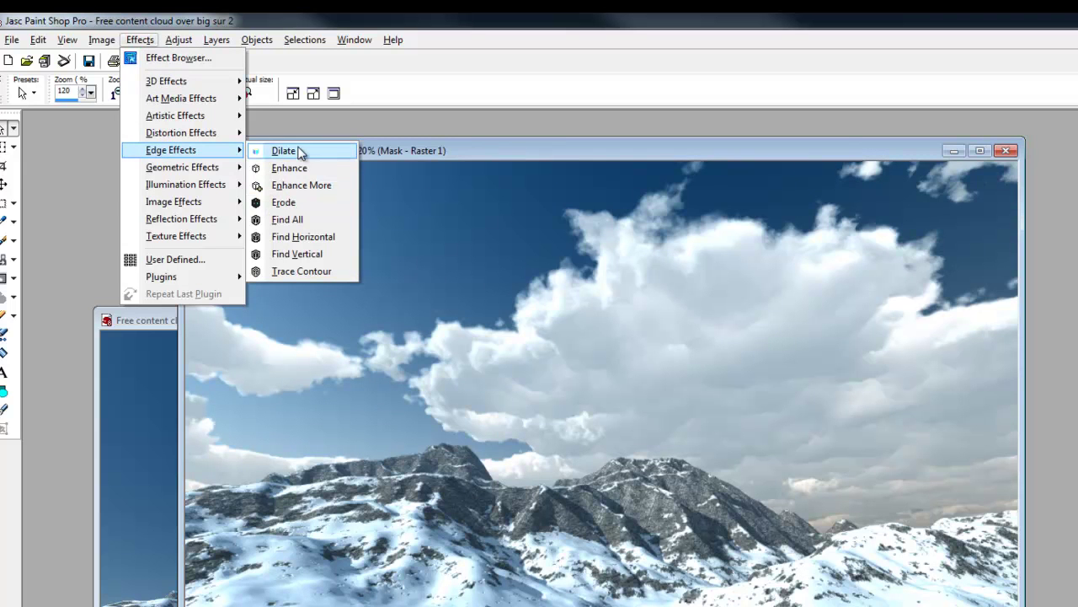
{"action": "left_click", "coordinate": [287, 203]}
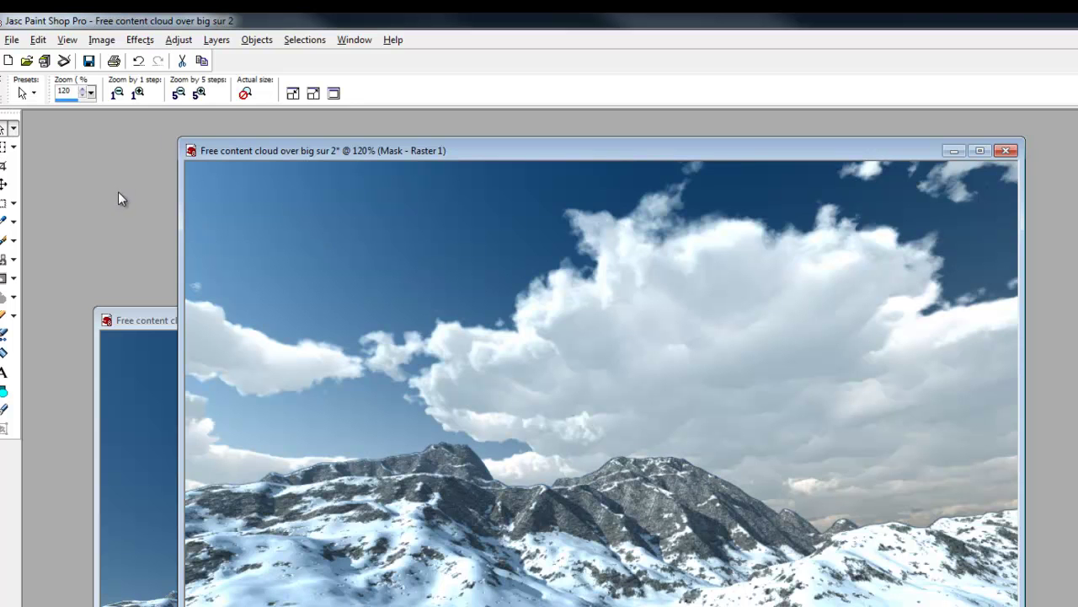
- Try a Dilate edge effect on the mask, then undo it with Ctrl+Z
{"action": "left_click", "coordinate": [139, 40]}
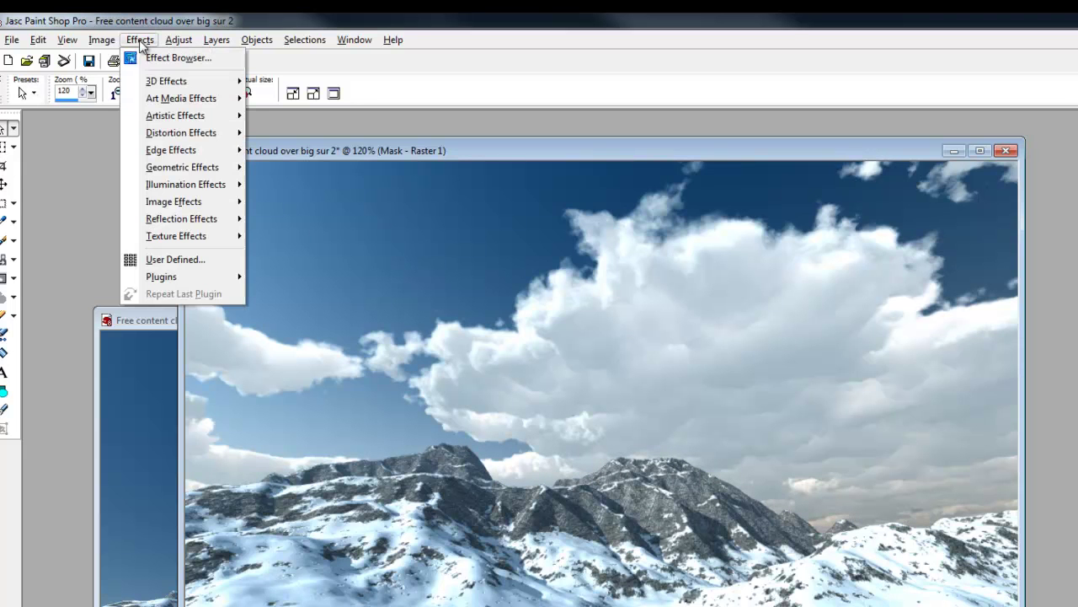
{"action": "mouse_move", "coordinate": [152, 151]}
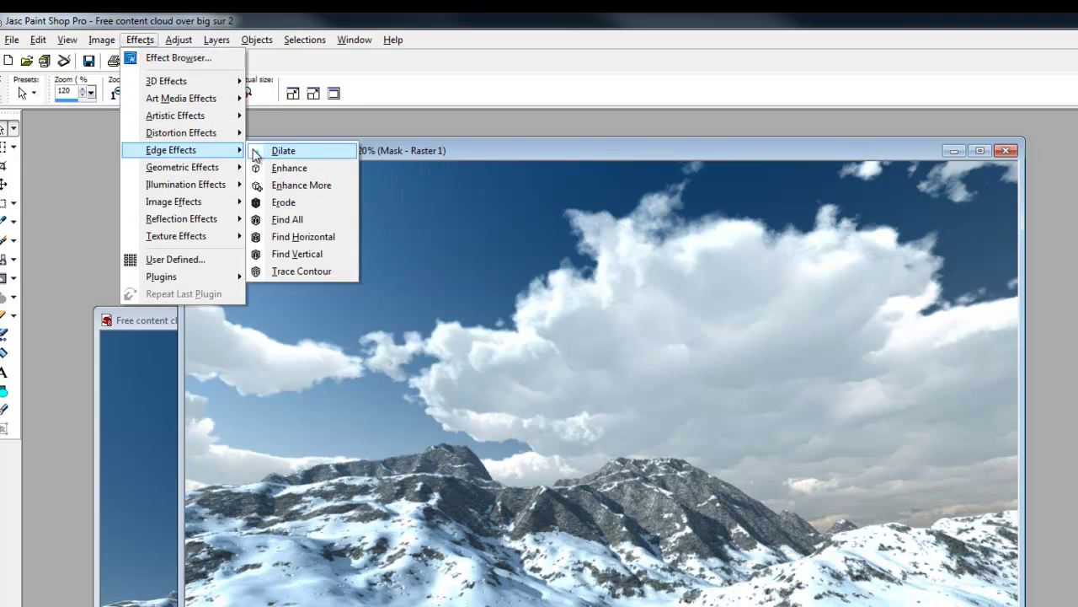
{"action": "left_click", "coordinate": [309, 153]}
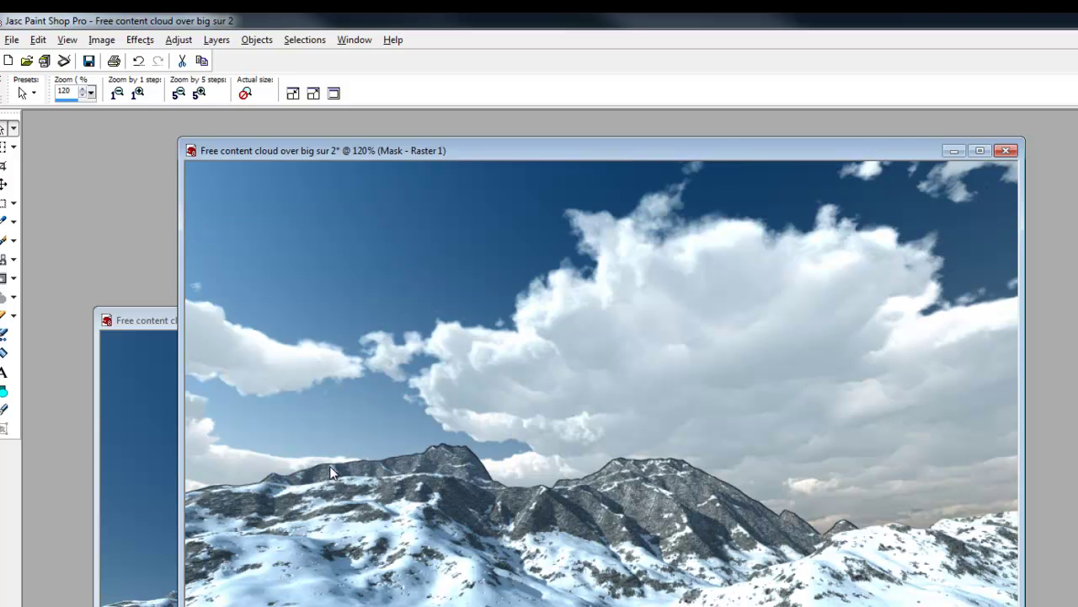
{"action": "key", "text": "ctrl+z"}
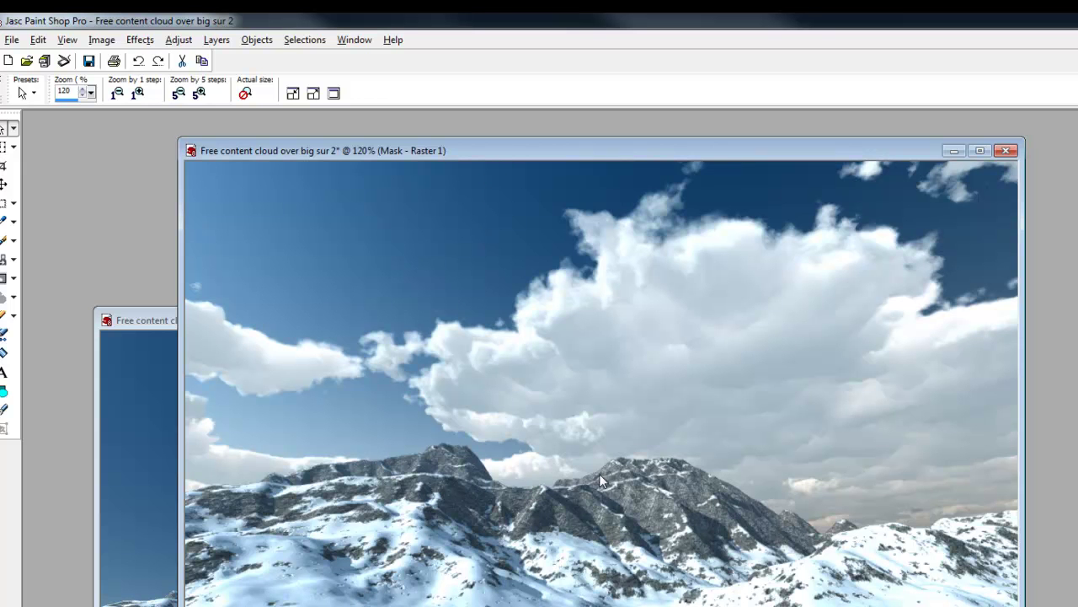
{"action": "scroll", "coordinate": [598, 476], "scroll_direction": "up", "scroll_amount": 5}
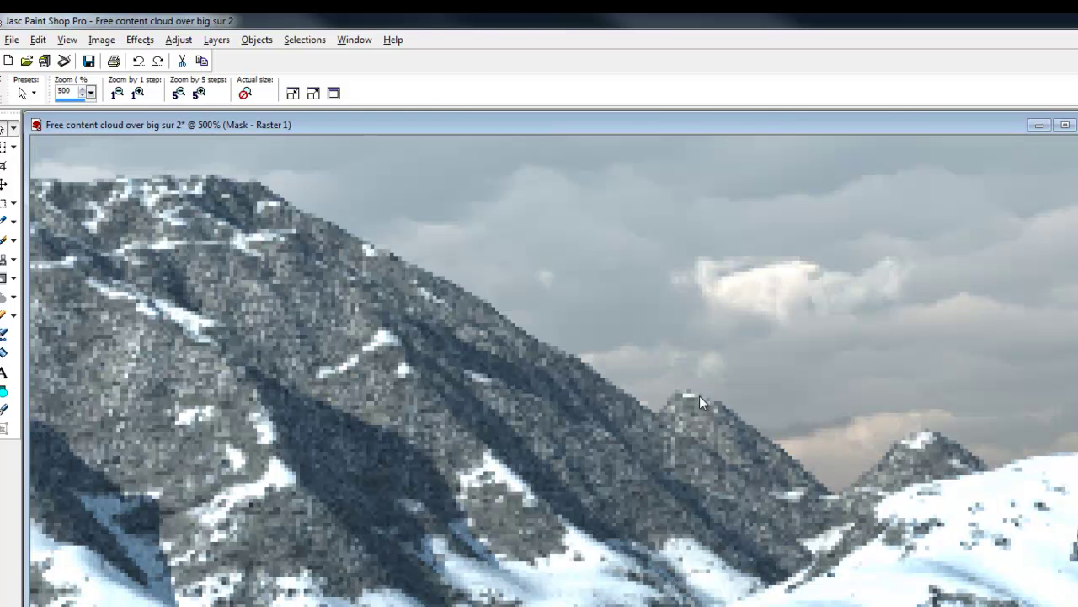
{"action": "scroll", "coordinate": [460, 452], "scroll_direction": "down", "scroll_amount": 3}
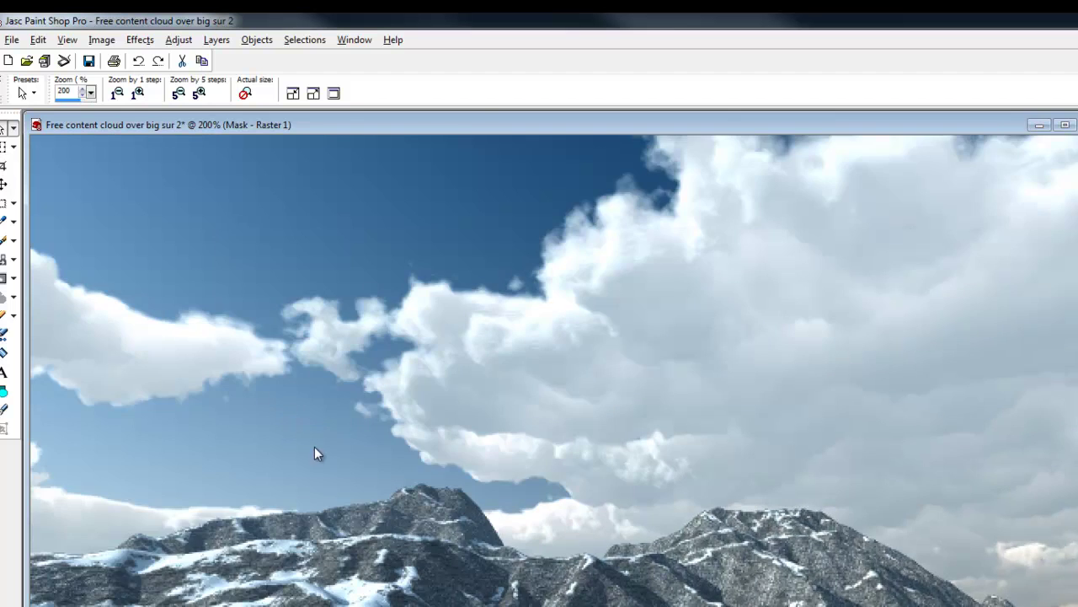
{"action": "scroll", "coordinate": [478, 273], "scroll_direction": "down", "scroll_amount": 2}
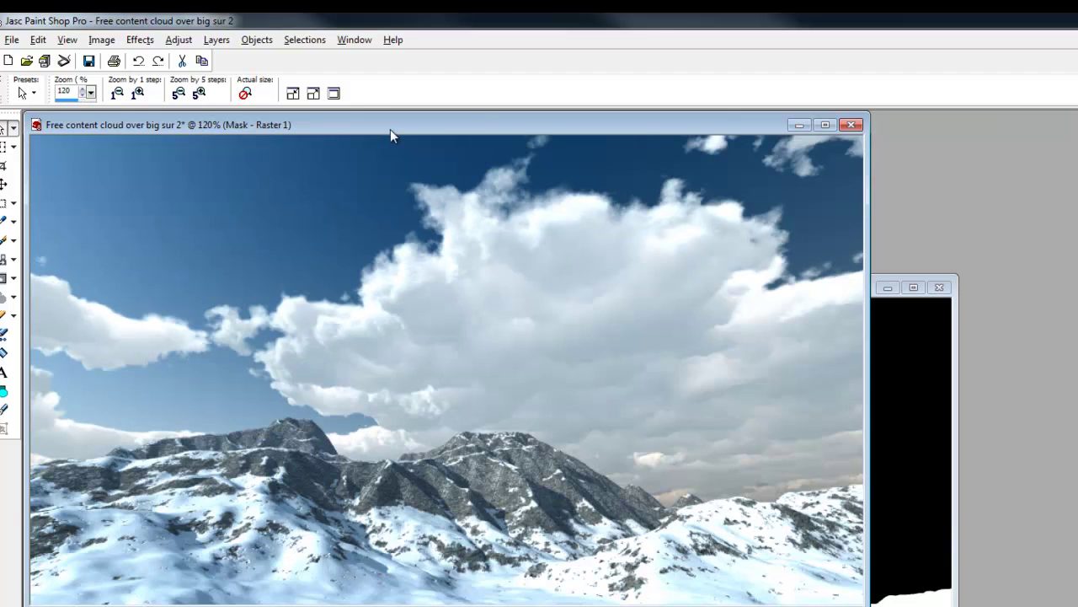
{"action": "left_click_drag", "start_coordinate": [390, 131], "coordinate": [501, 169]}
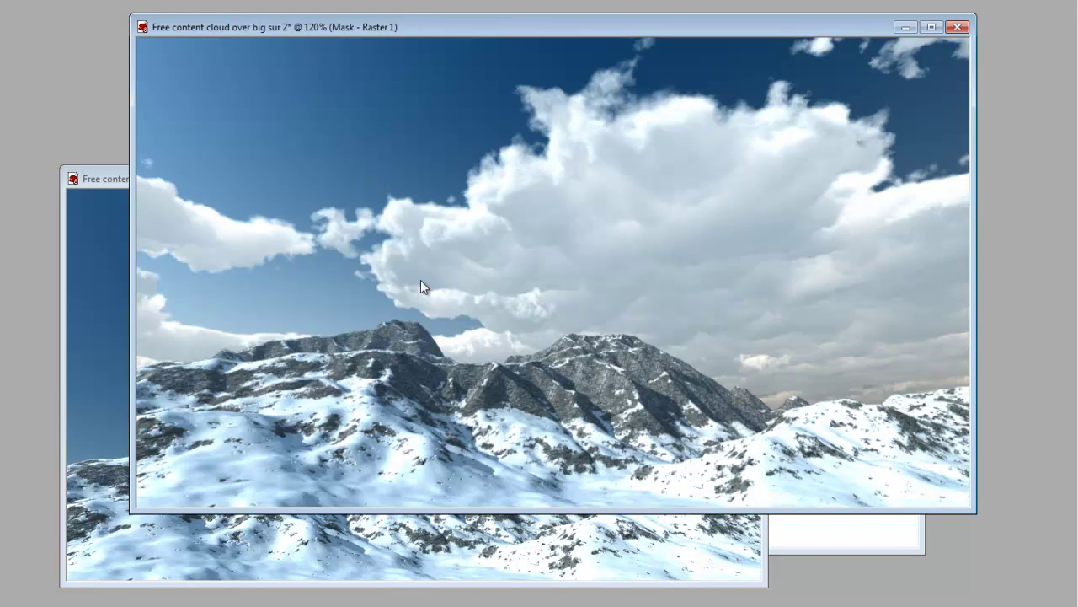
{"action": "left_click_drag", "start_coordinate": [450, 30], "coordinate": [440, 21]}
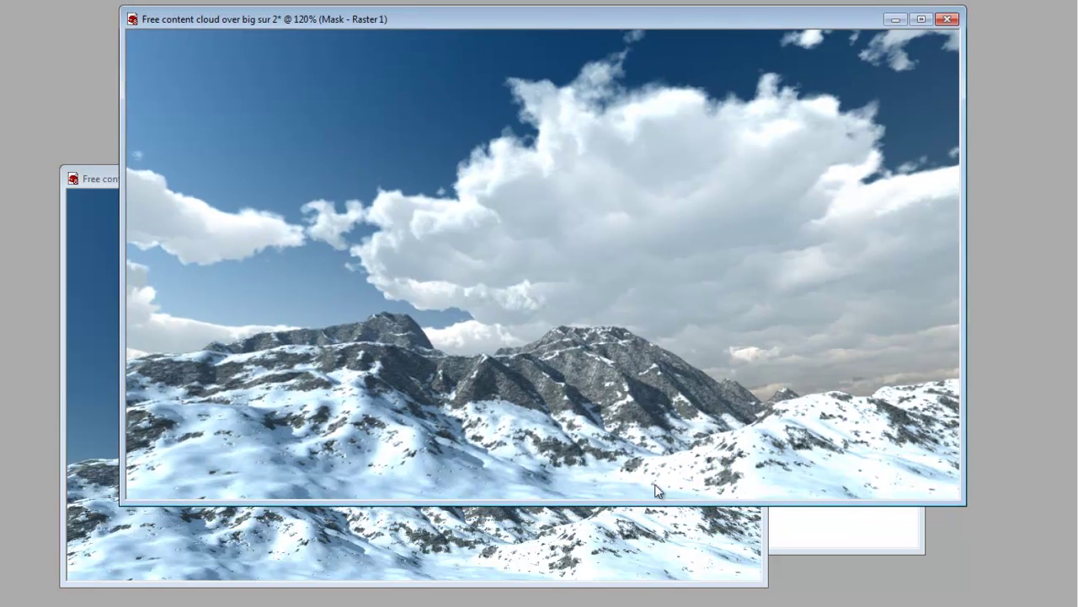